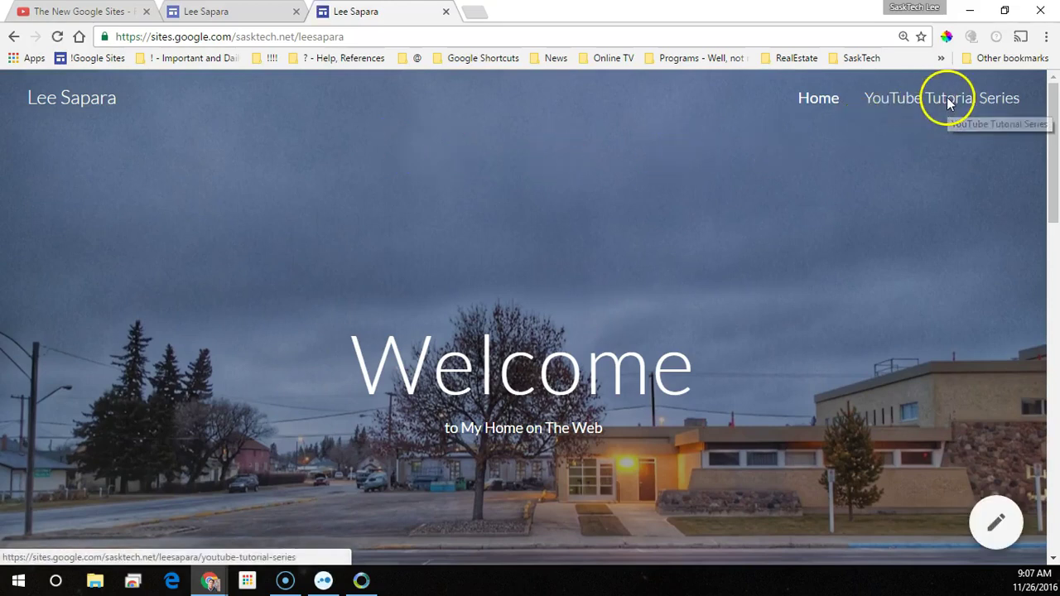
Step: Open the YouTube Tutorial Series page and scroll down to the embedded playlist
click(950, 101)
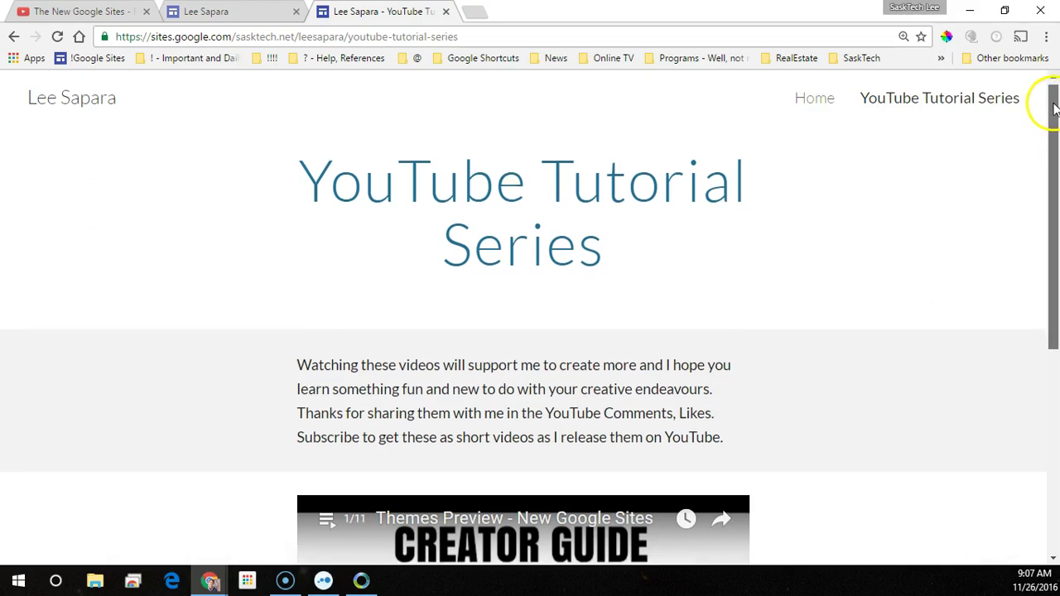
drag(1055, 100, 1058, 308)
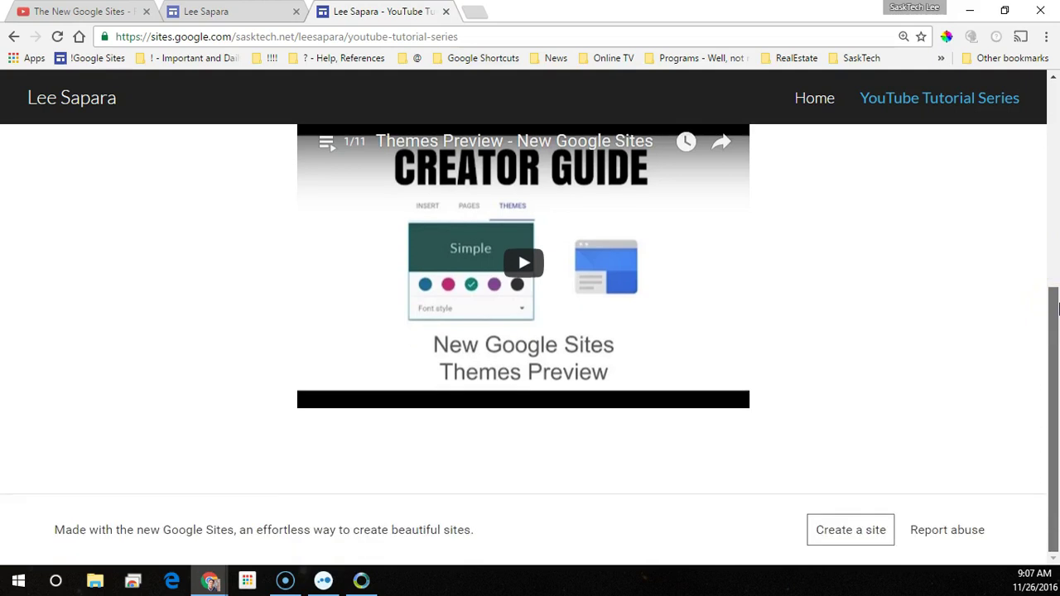
click(33, 534)
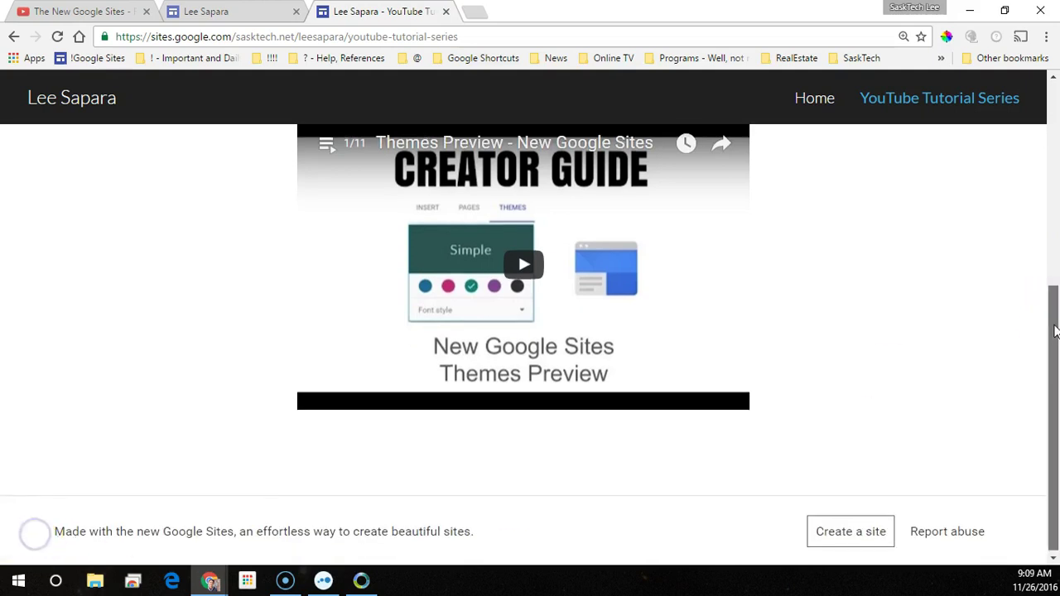
drag(1055, 331, 1055, 303)
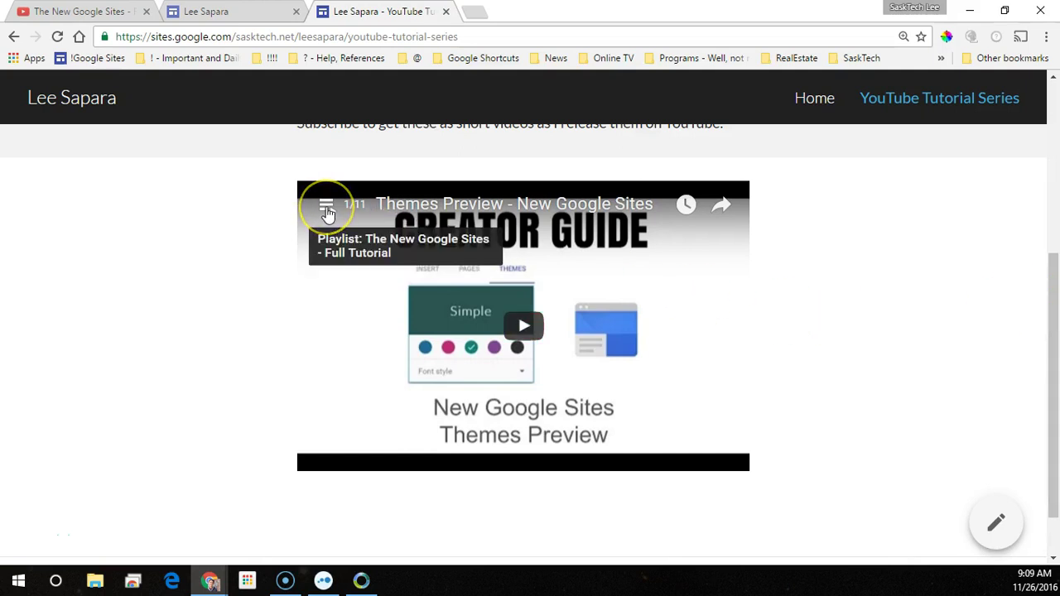
Step: Browse the playlist's eleven videos, start the tenth one playing, and close the list
click(327, 213)
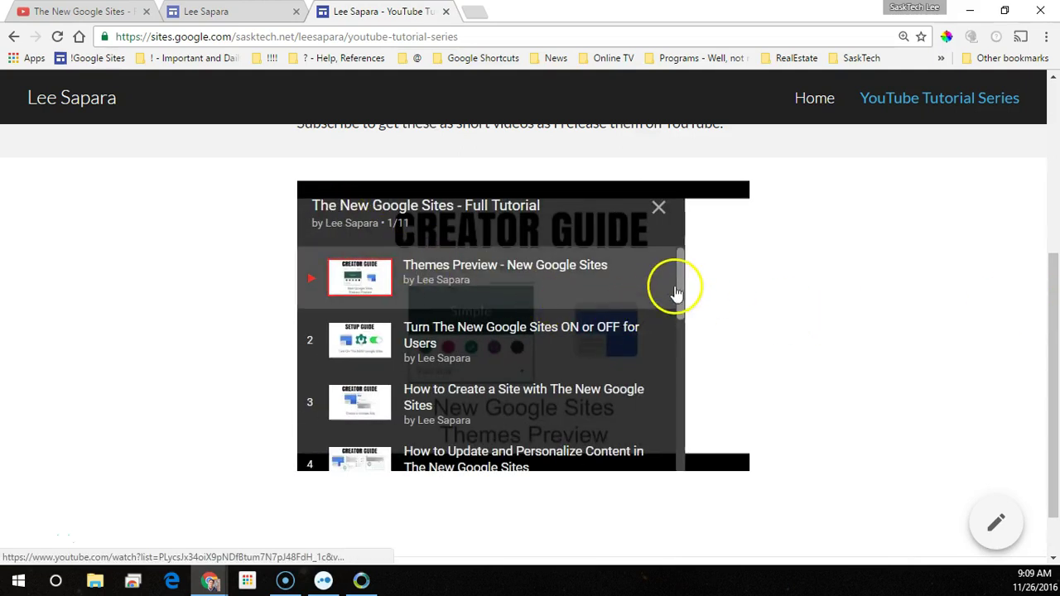
scroll(679, 299, down, 1)
scroll(681, 305, down, 1)
scroll(682, 310, down, 1)
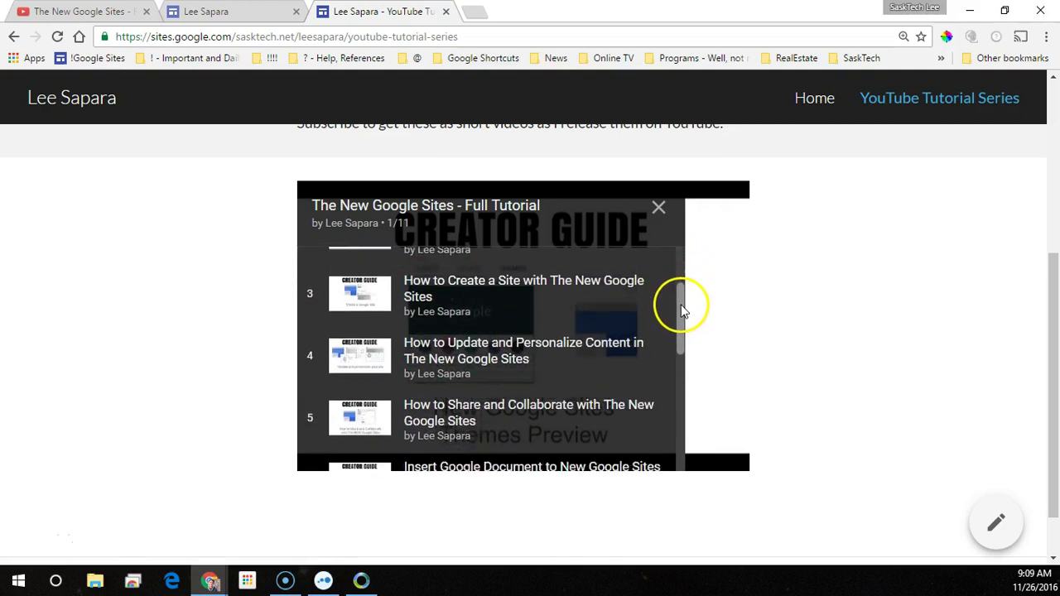
drag(681, 311, 681, 425)
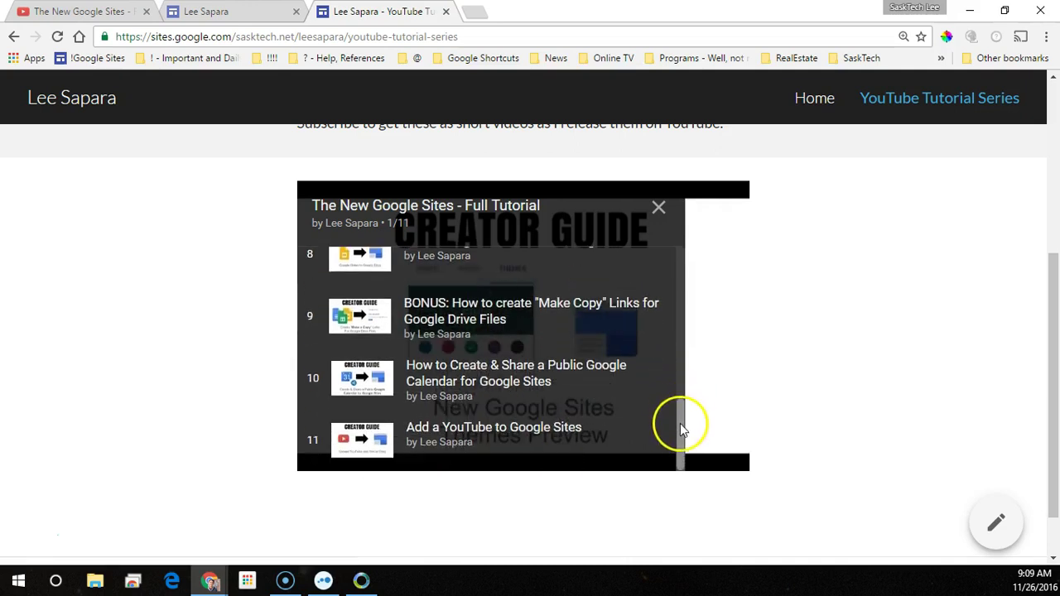
click(522, 435)
click(557, 384)
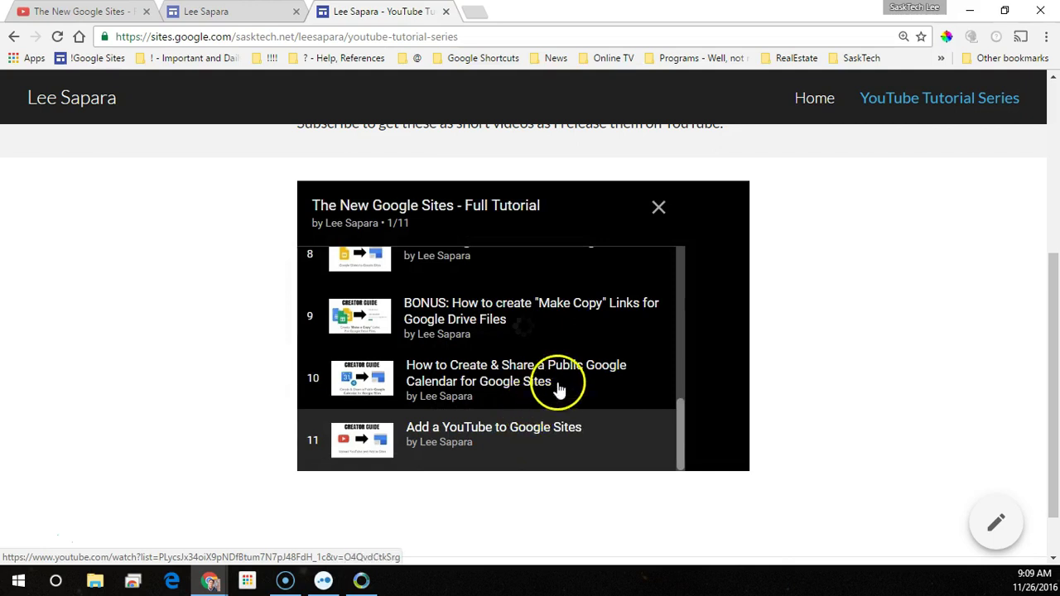
click(658, 209)
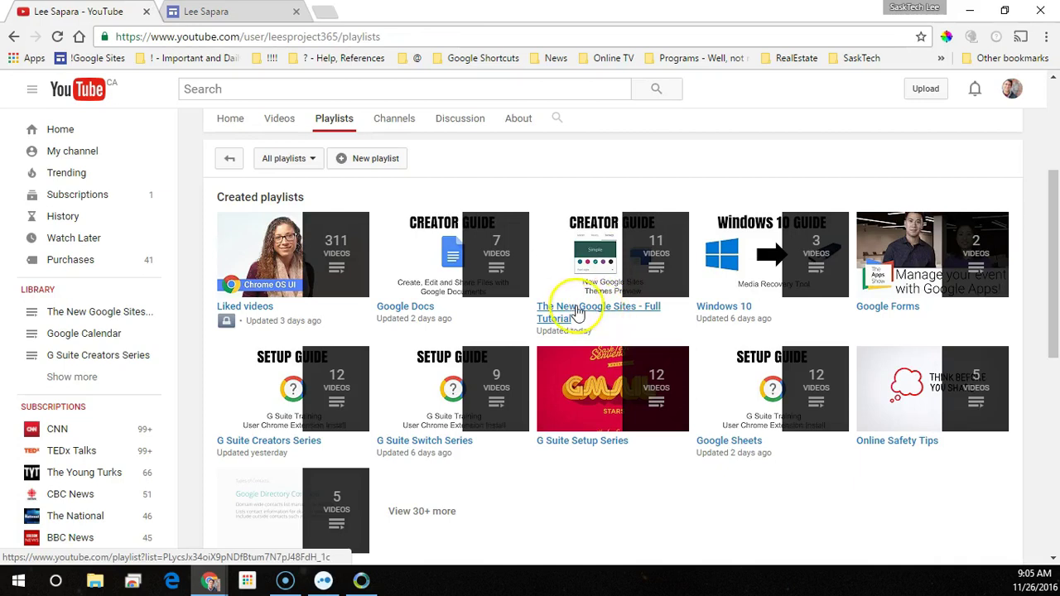
click(227, 16)
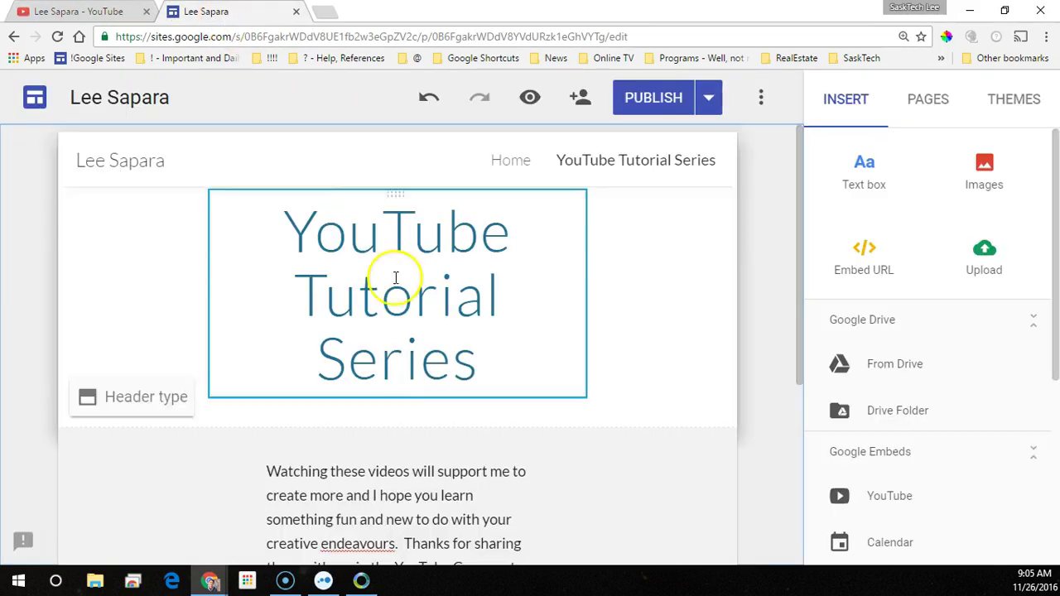
scroll(421, 462, down, 4)
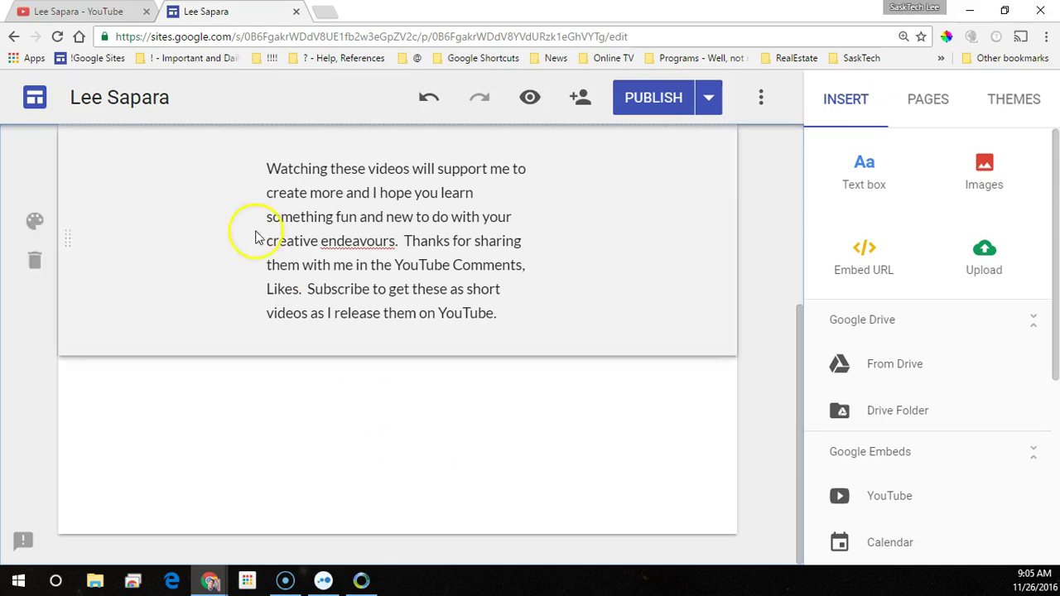
click(106, 15)
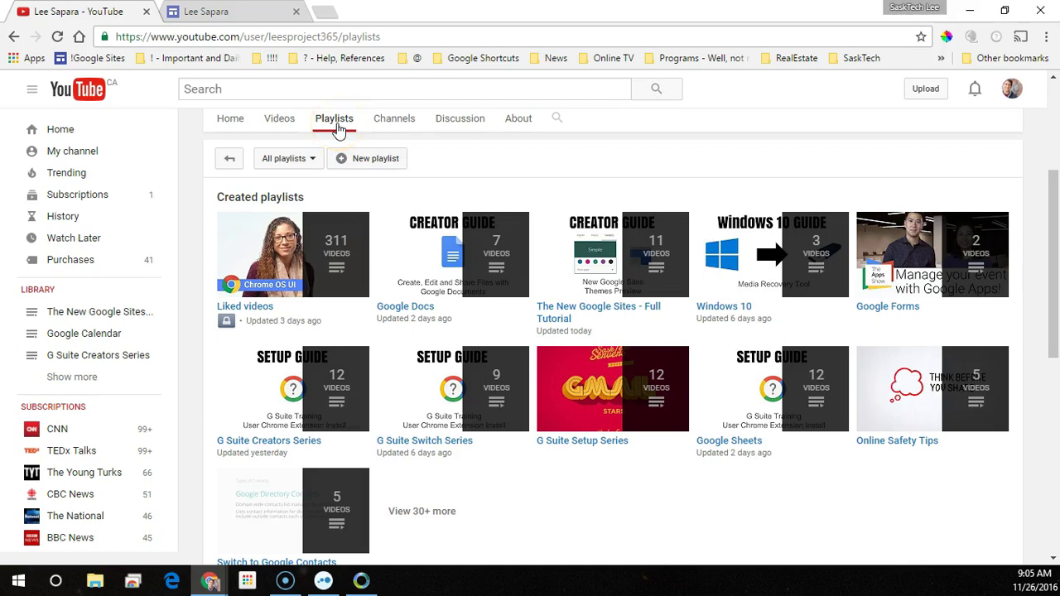
Step: Create a playlist titled 'Google Sites User Training' with privacy left on Public
click(359, 159)
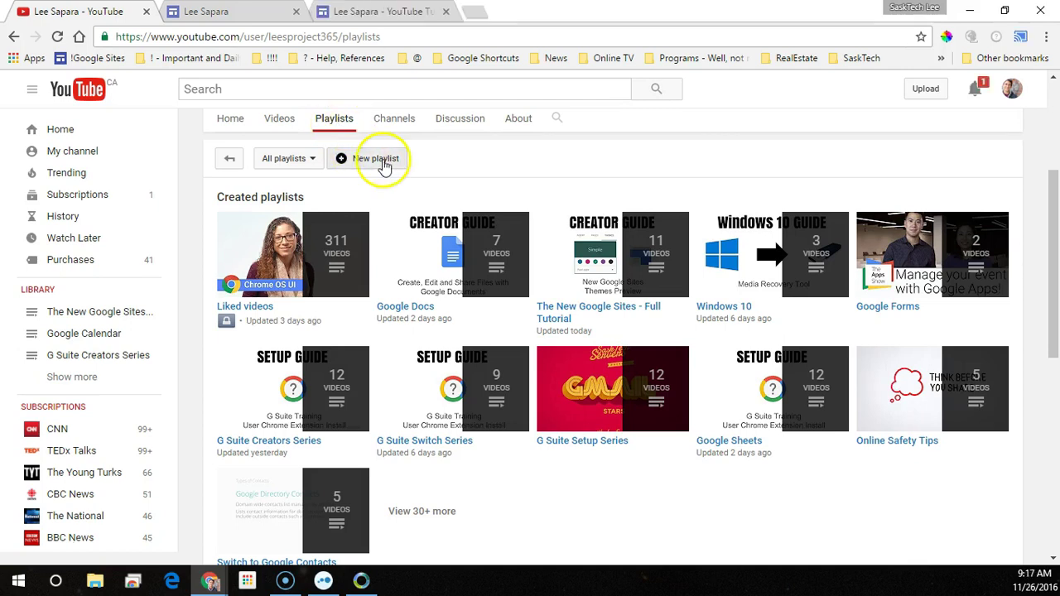
click(383, 162)
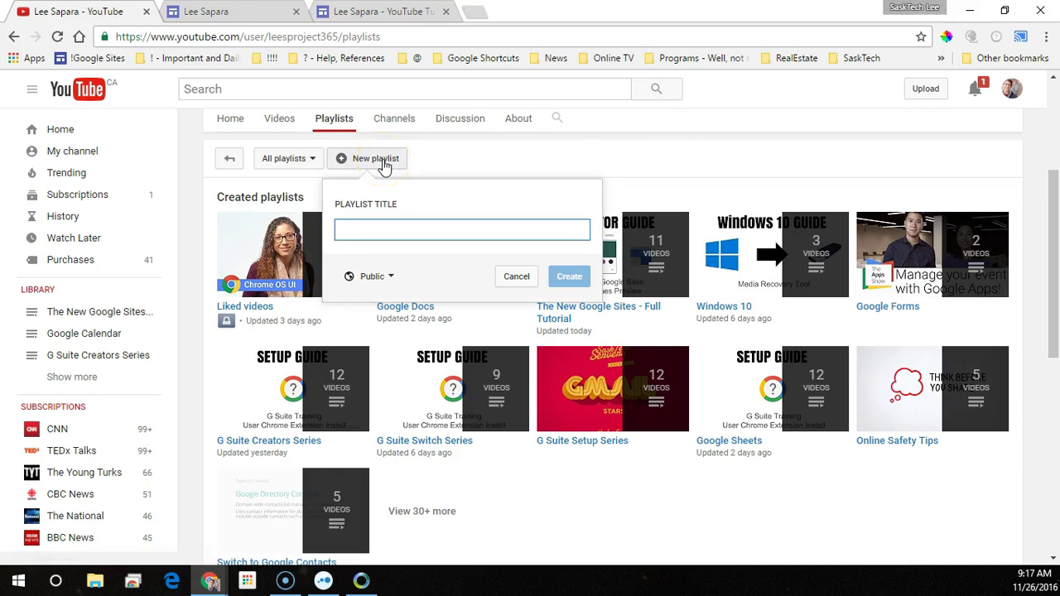
text(Googl)
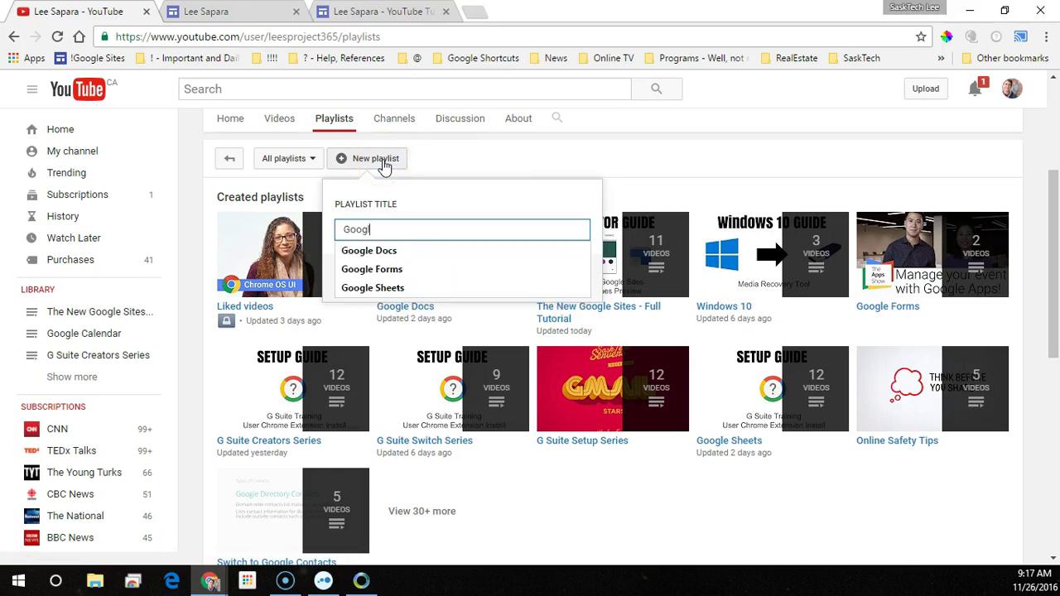
text(e Sites User Training)
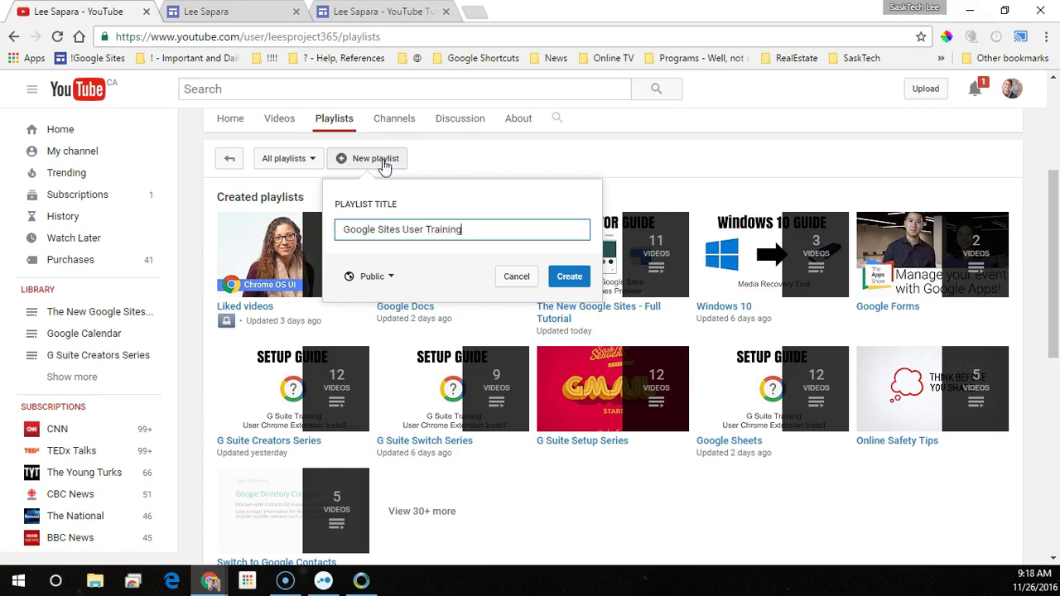
click(374, 279)
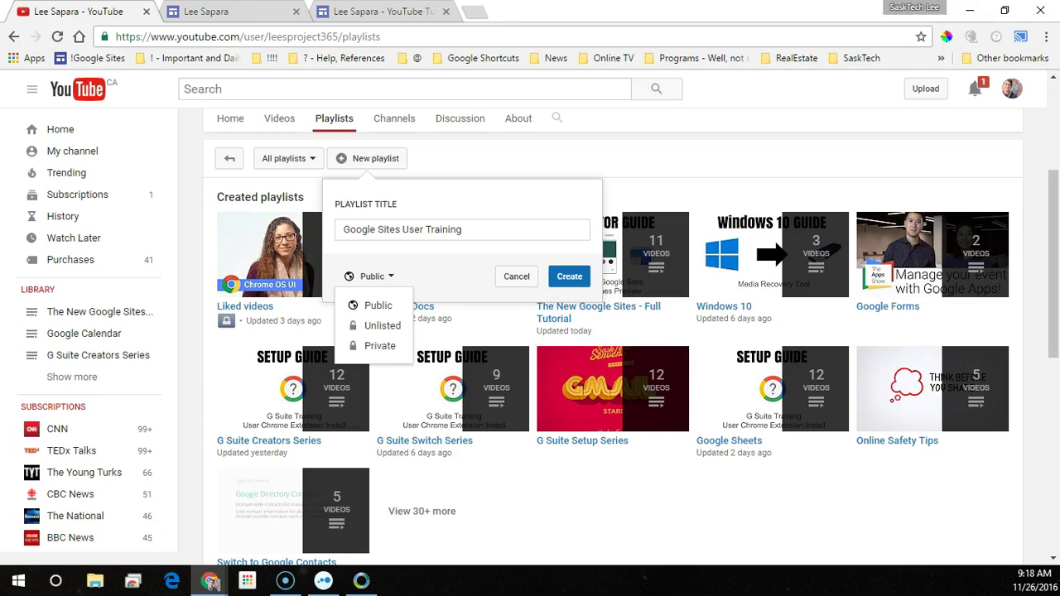
click(570, 278)
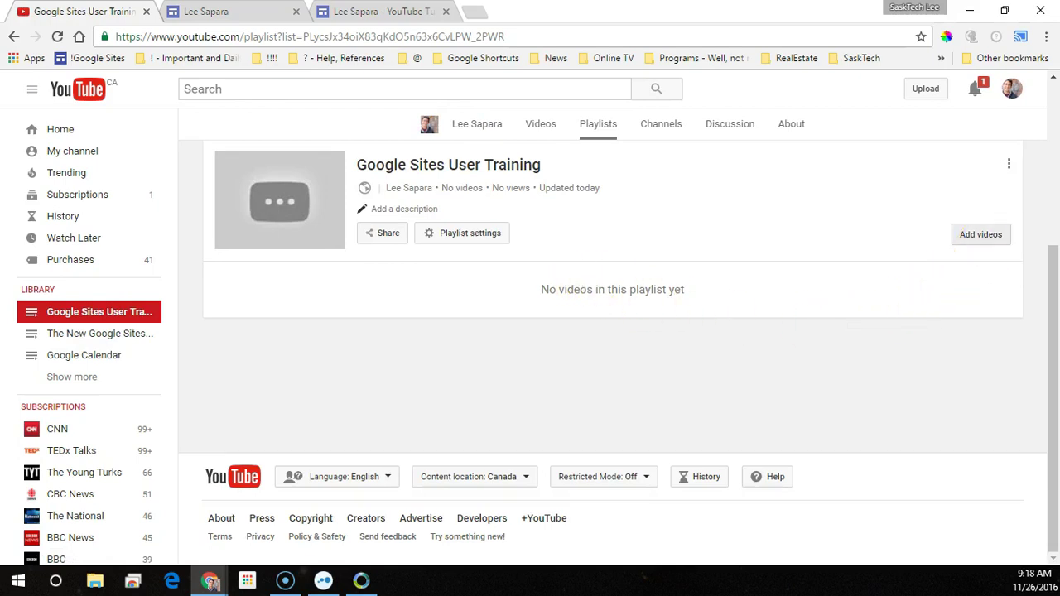
Step: From your own uploads, select the Google Calendar, Share and Collaborate, and Update and Personalize videos
click(988, 237)
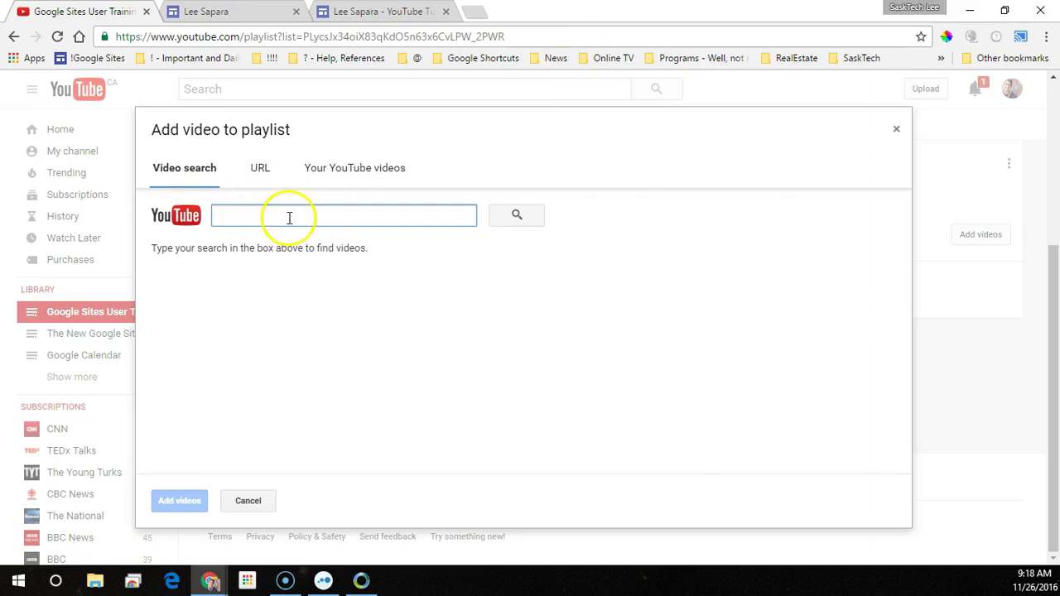
click(260, 168)
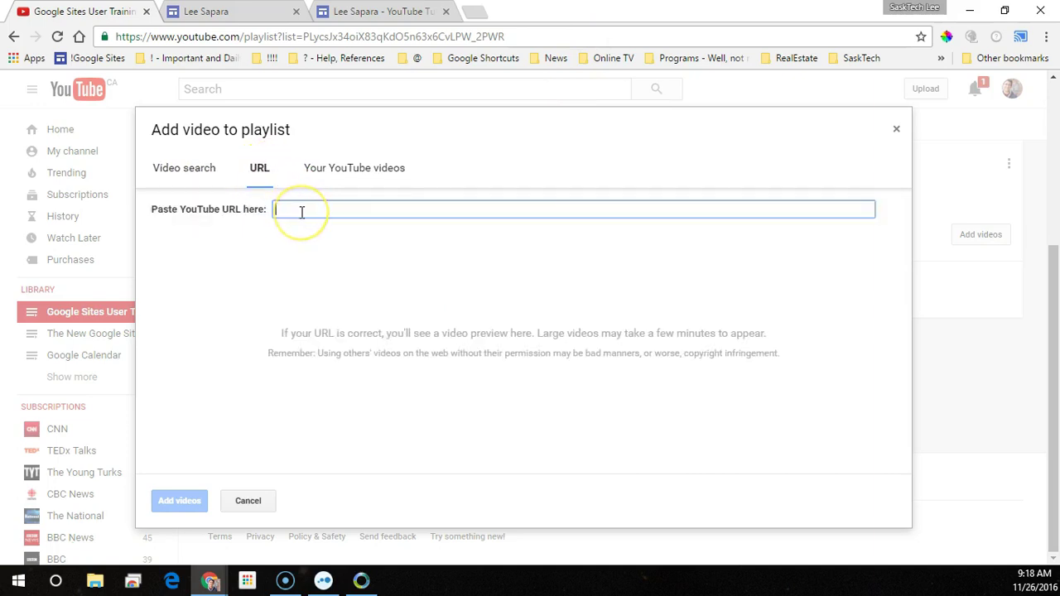
click(366, 178)
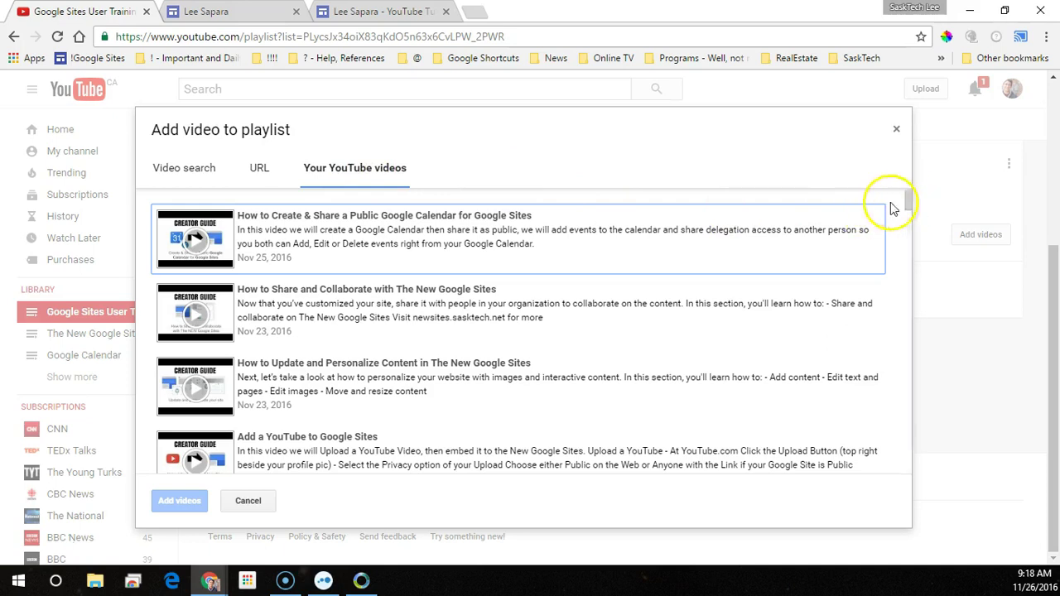
click(308, 248)
click(315, 325)
click(308, 391)
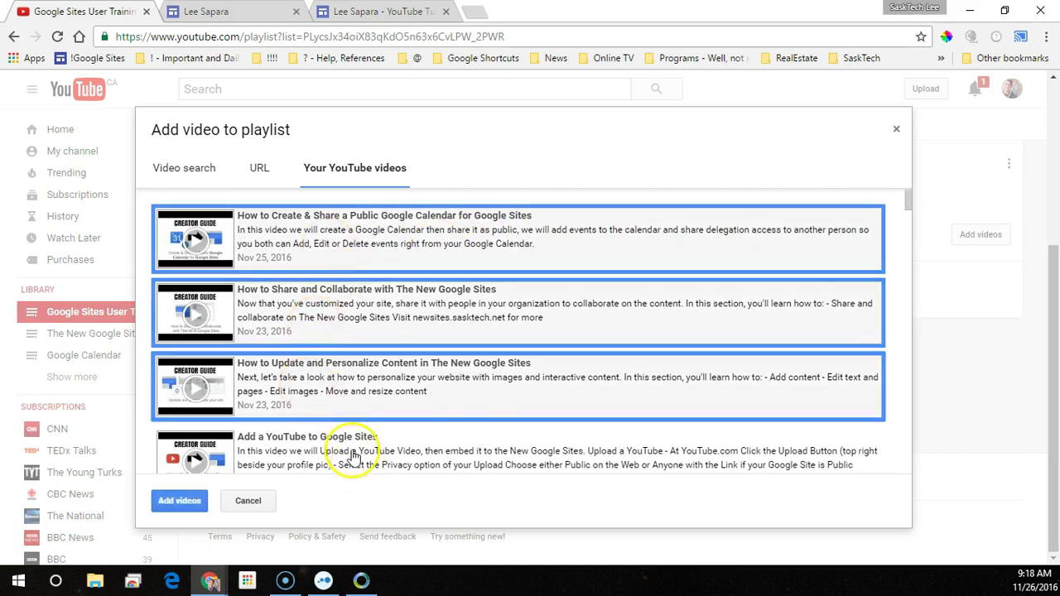
Step: Select Add a YouTube, Insert Sheets, Create a Site, BONUS, Insert Document and User Install, then add them
drag(904, 206, 906, 218)
click(328, 264)
click(319, 349)
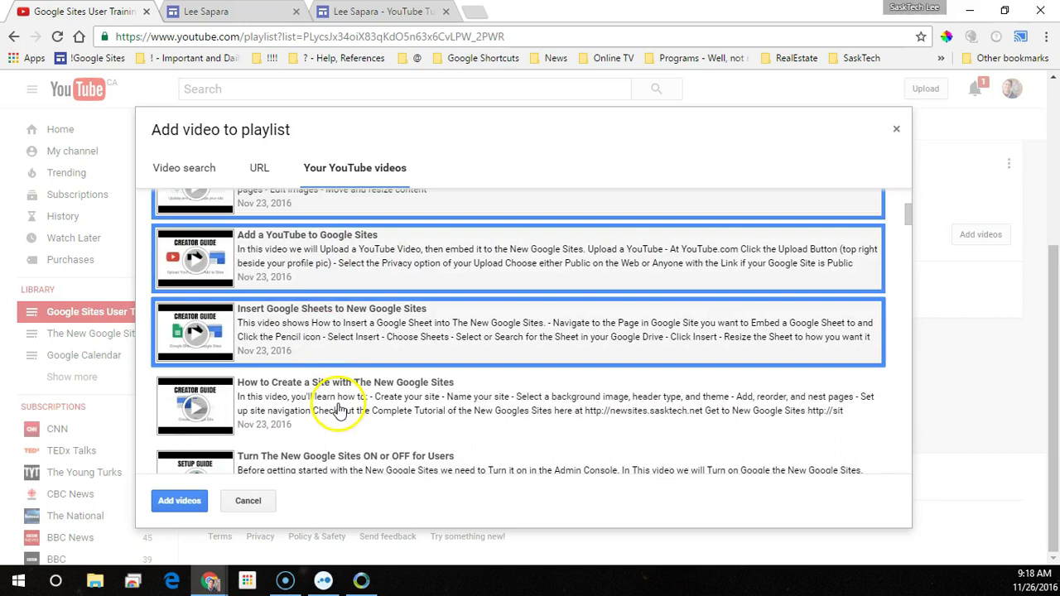
click(338, 410)
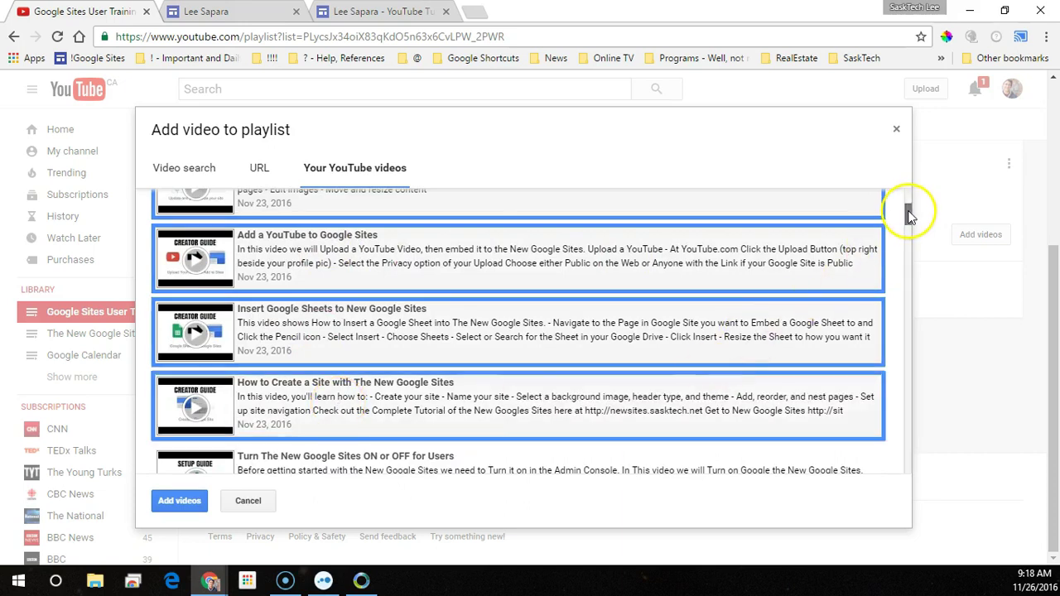
drag(909, 214, 911, 261)
click(232, 282)
click(269, 348)
click(281, 410)
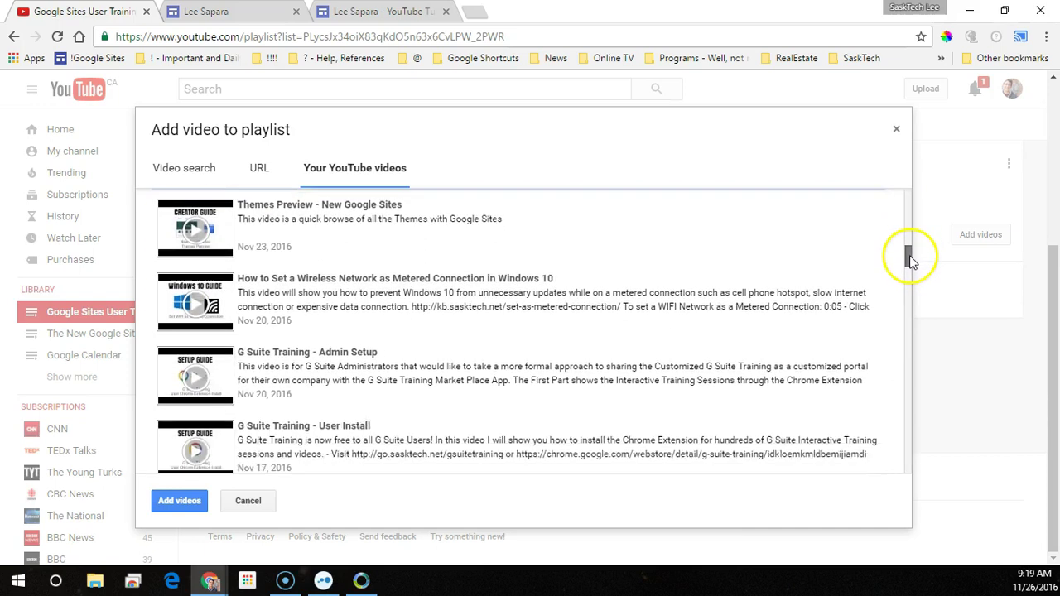
click(269, 394)
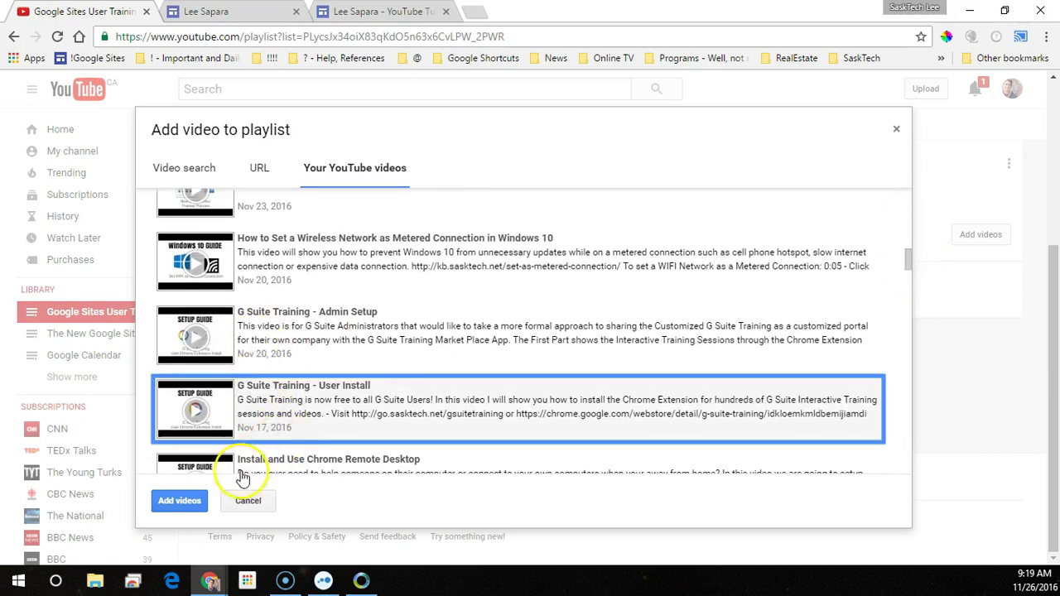
click(183, 509)
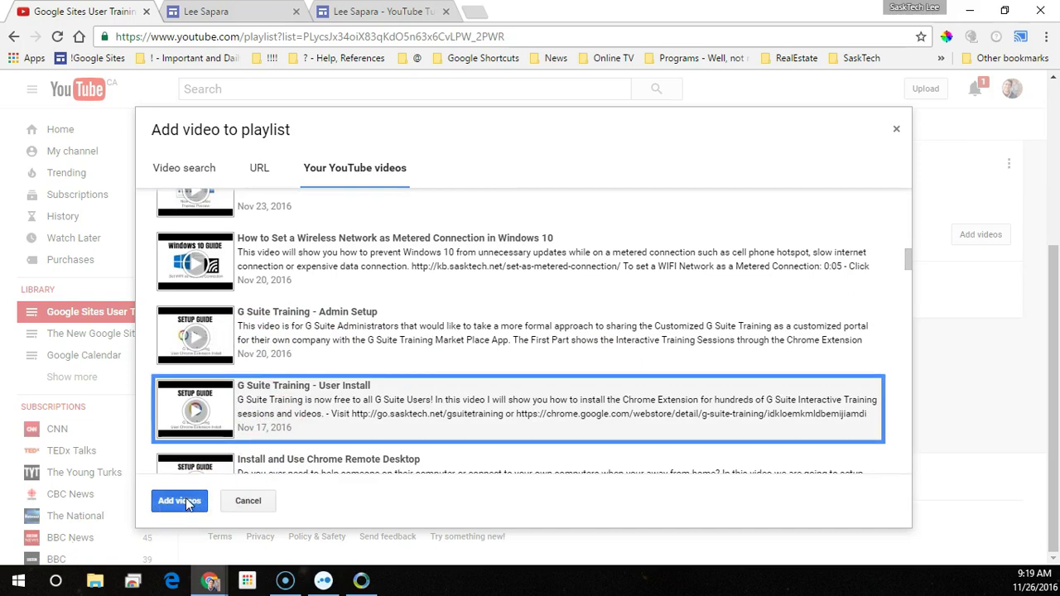
click(190, 494)
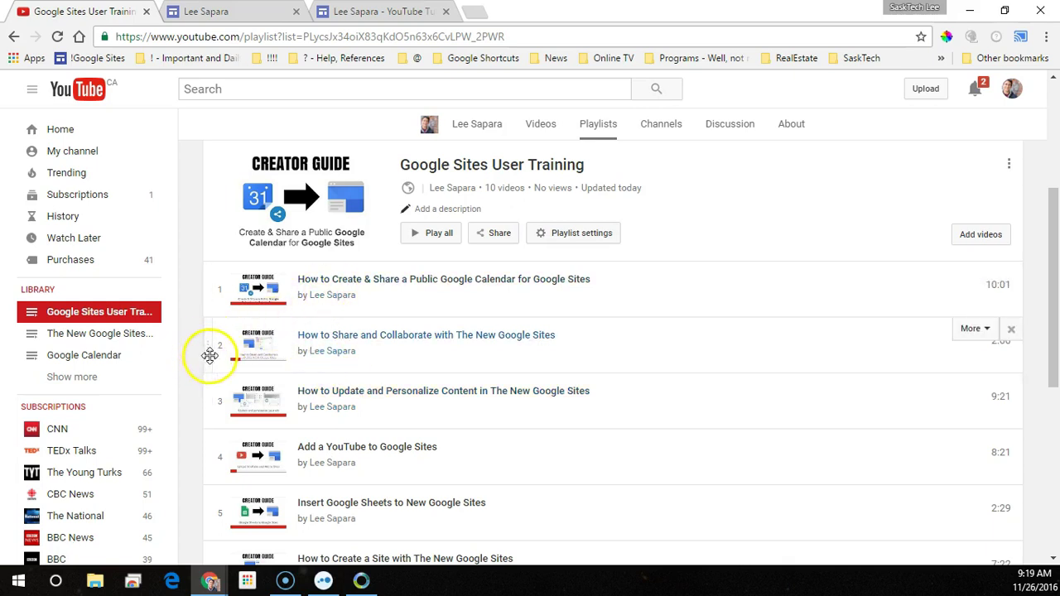
mouse_move(213, 401)
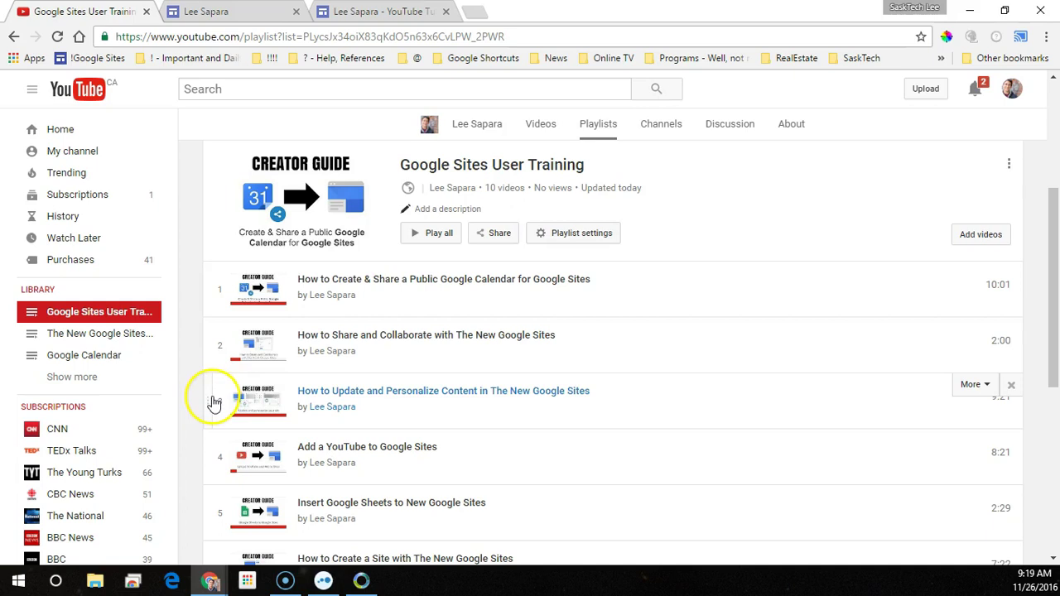
Step: Reorder the playlist: Update and Personalize second, Add a YouTube ninth, G Suite User Install first
drag(208, 395, 199, 324)
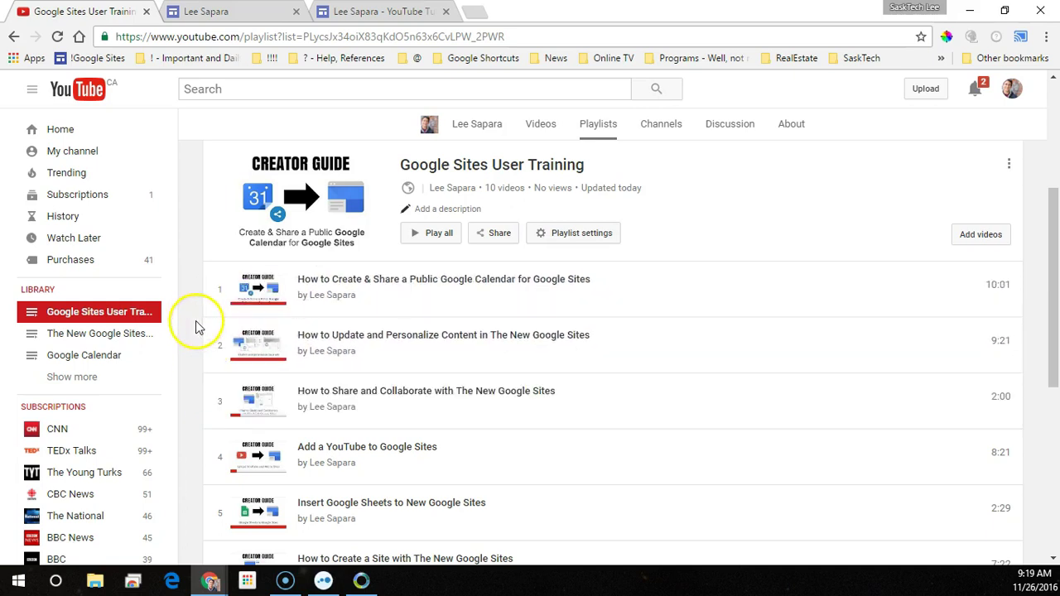
scroll(211, 381, down, 4)
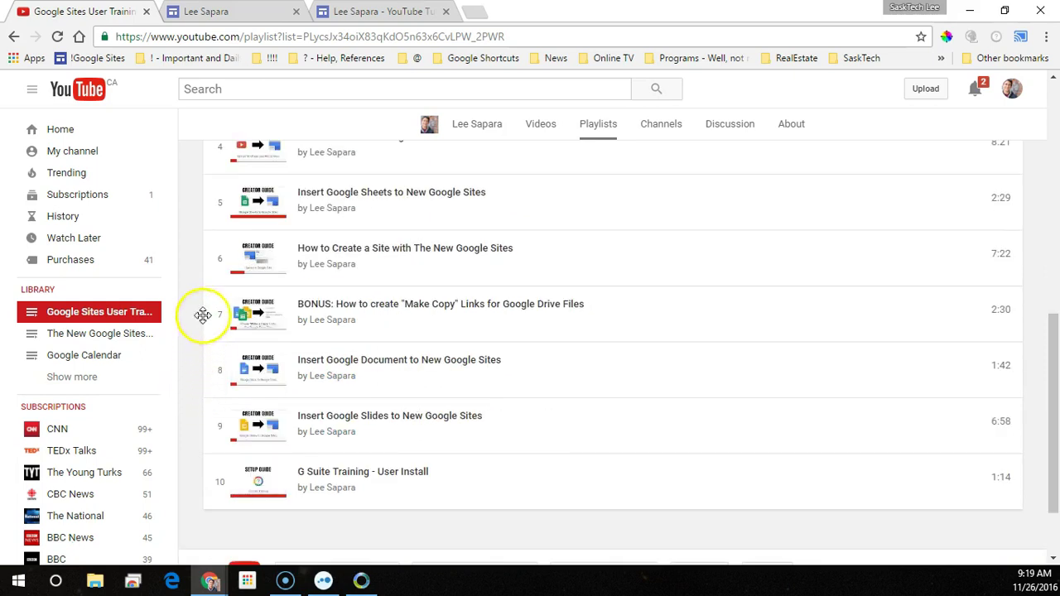
drag(204, 158, 196, 455)
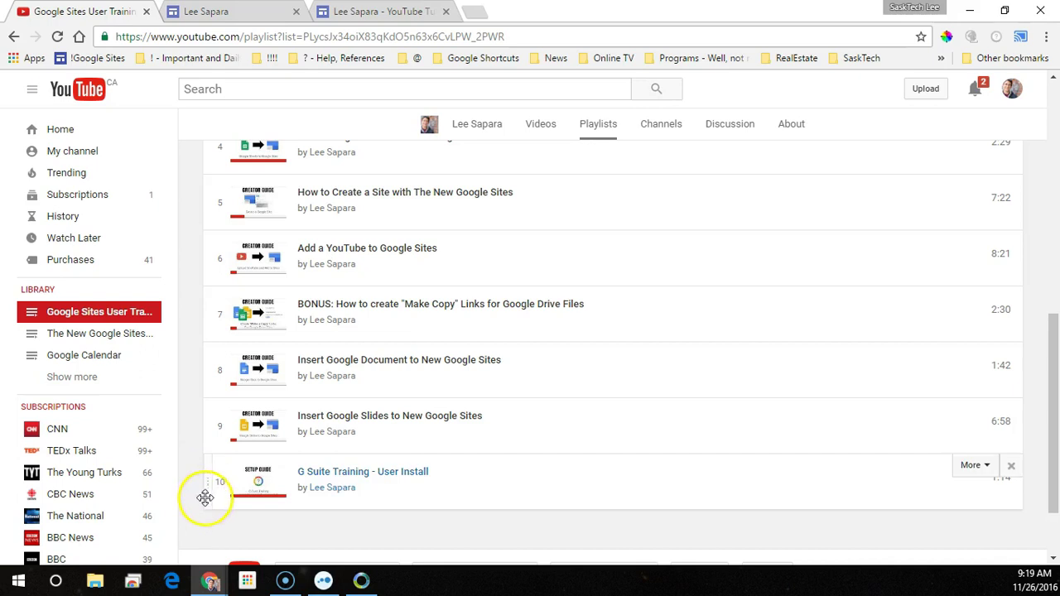
drag(208, 264, 186, 508)
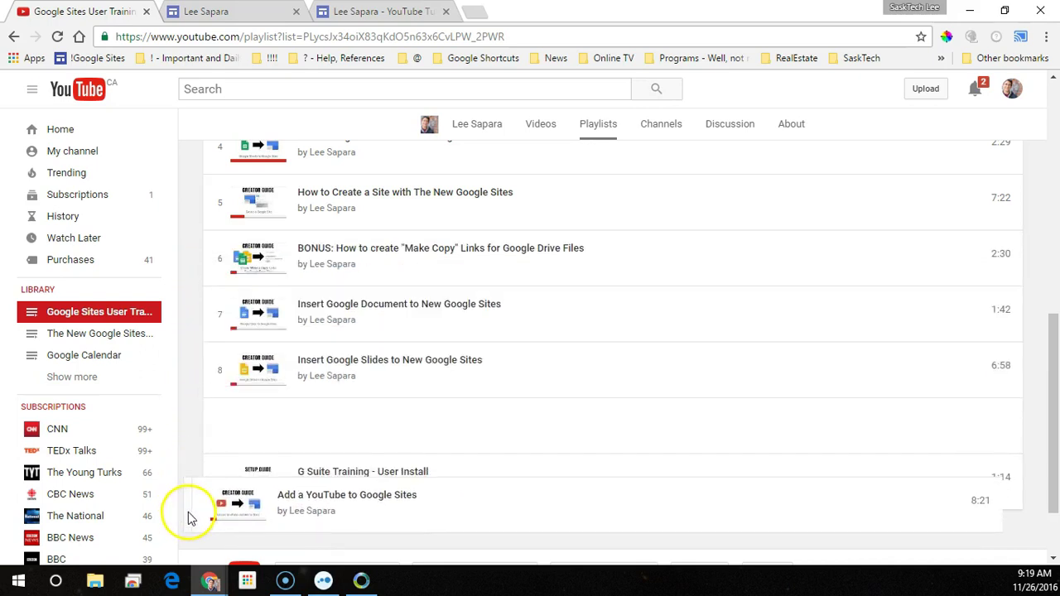
mouse_move(187, 508)
mouse_down()
mouse_move(205, 447)
mouse_move(205, 168)
mouse_move(203, 199)
mouse_up()
scroll(204, 199, up, 3)
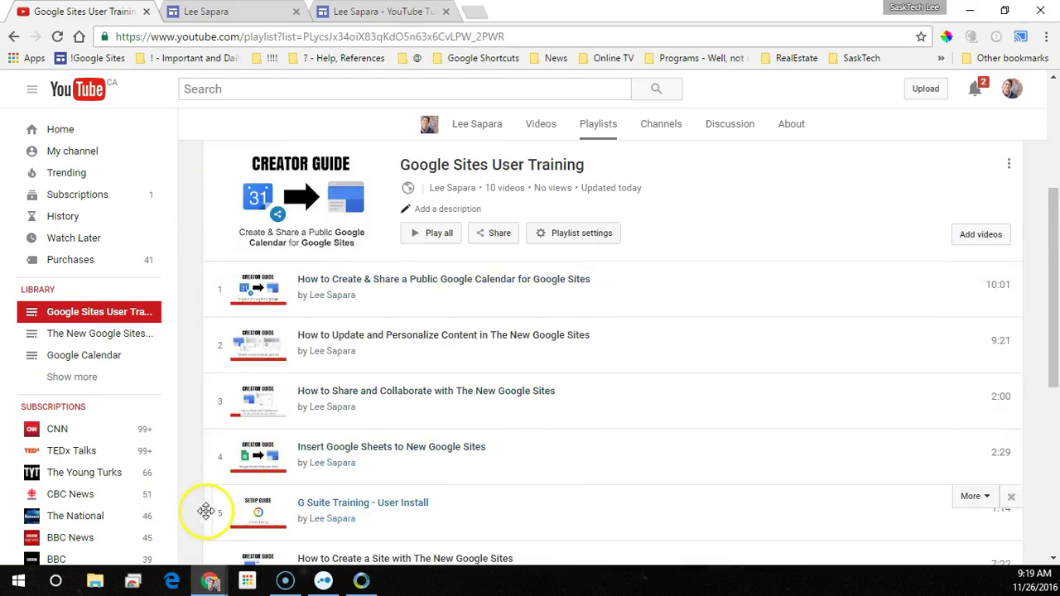
mouse_move(208, 509)
mouse_down()
mouse_move(207, 267)
mouse_move(207, 285)
mouse_up()
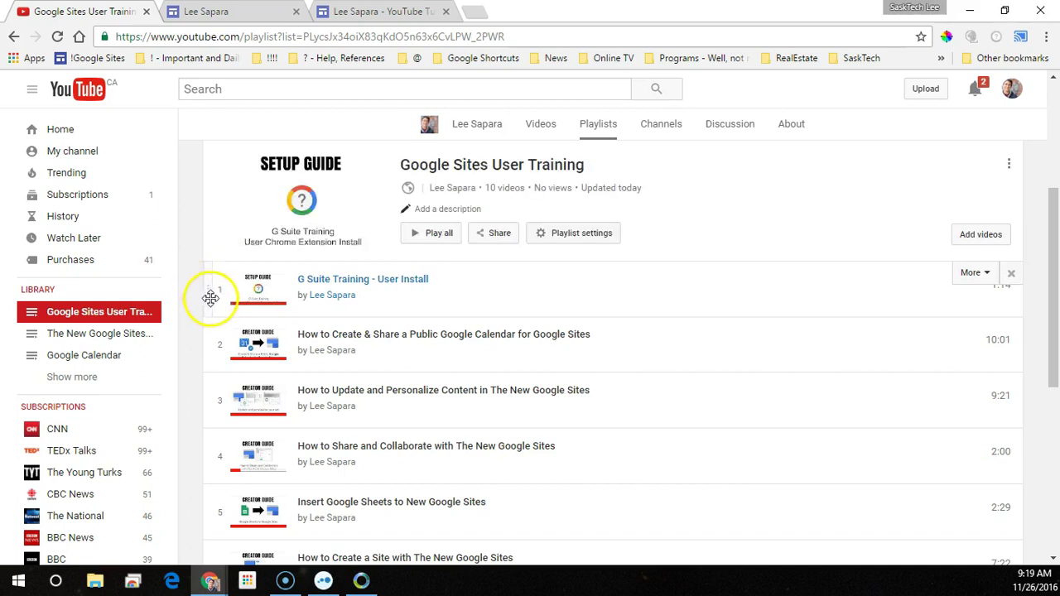
scroll(201, 402, up, 3)
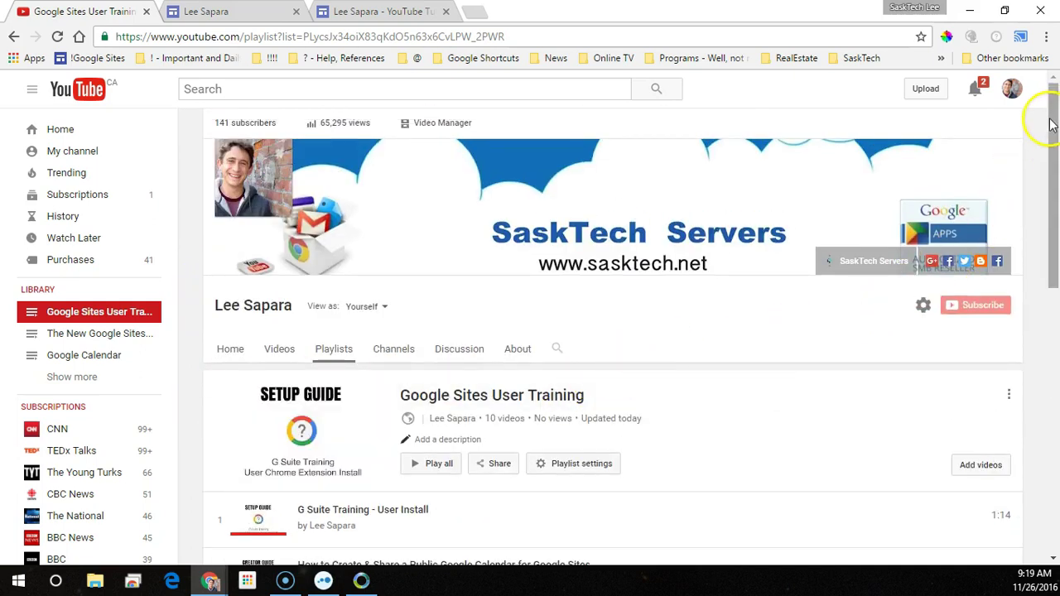
Step: Copy the share link of The New Google Sites - Full Tutorial playlist and return to the Sites editor
mouse_move(1054, 109)
mouse_down()
mouse_move(1058, 356)
mouse_move(1056, 160)
mouse_up()
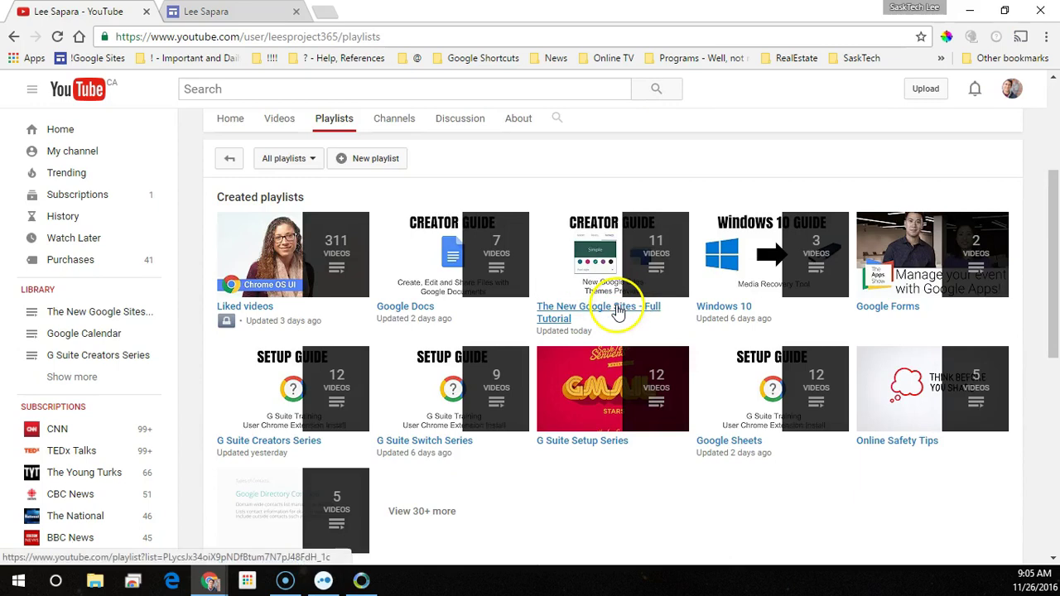
click(617, 311)
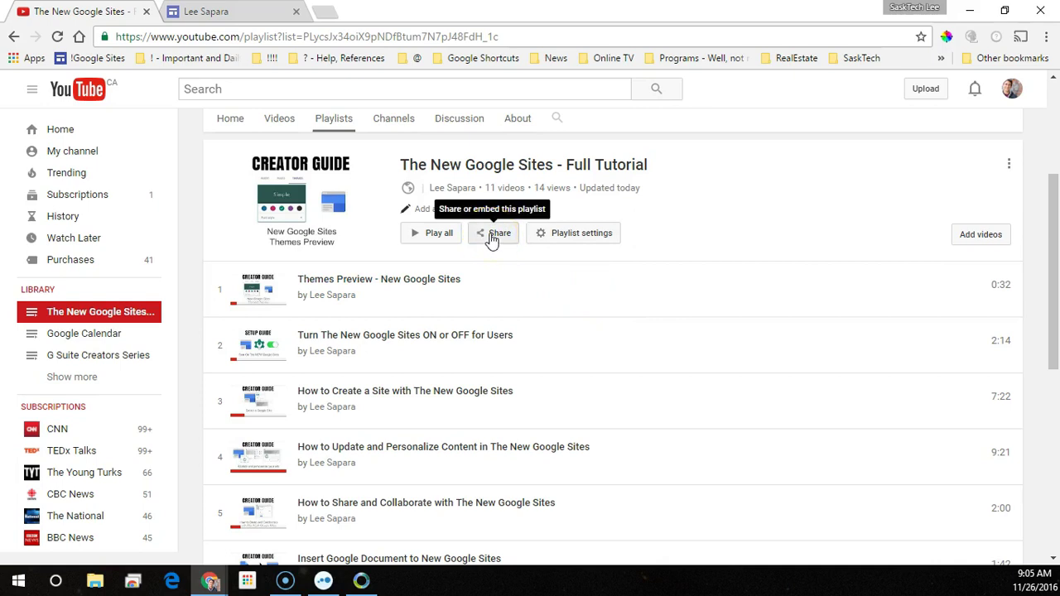
click(492, 236)
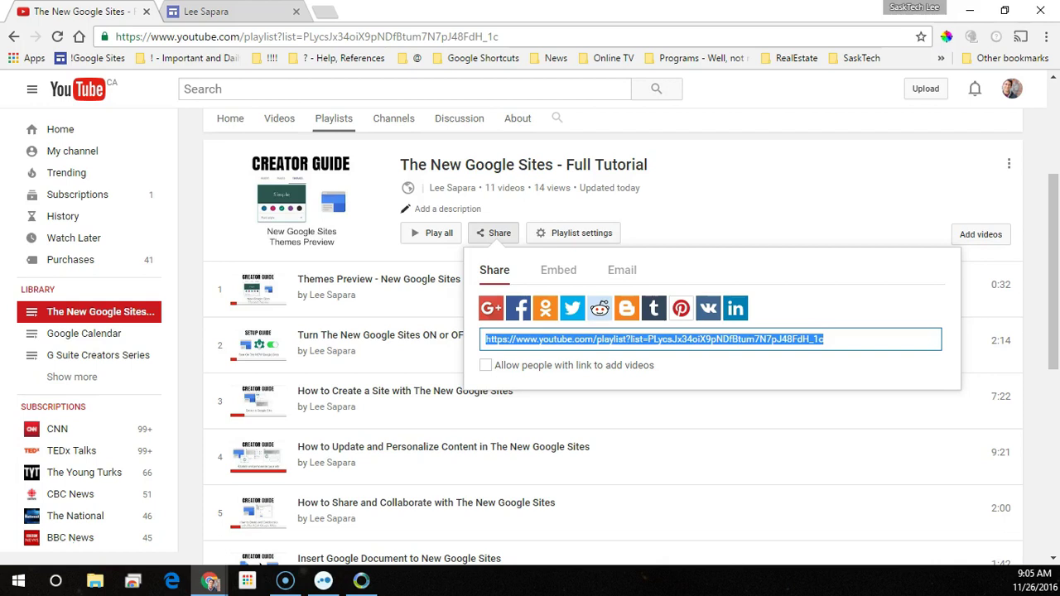
click(240, 12)
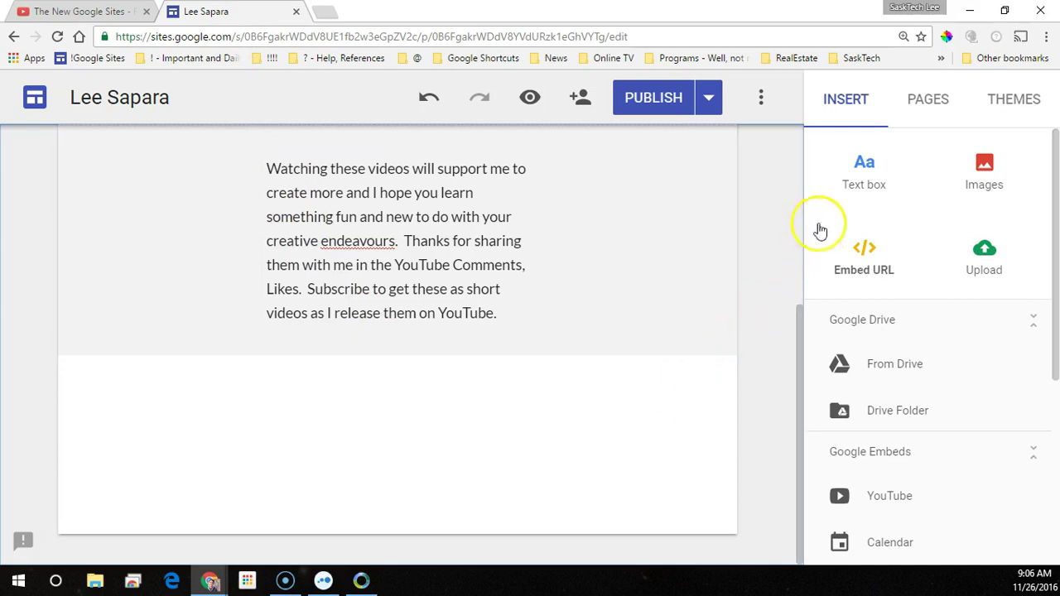
Step: Embed the pasted playlist URL on the page, switching the browser to full screen (F11)
click(873, 255)
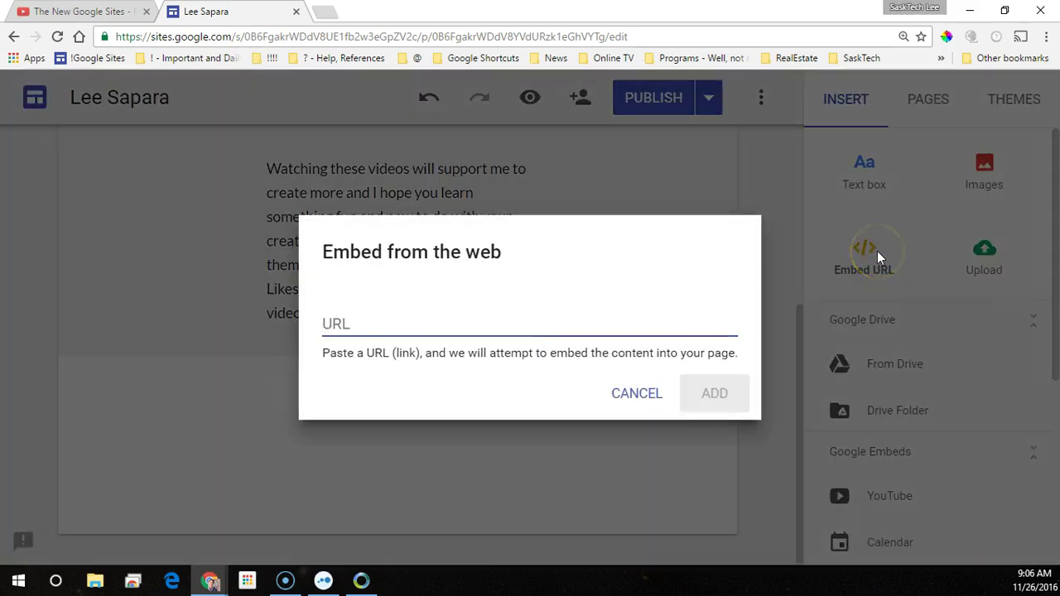
key(ctrl+v)
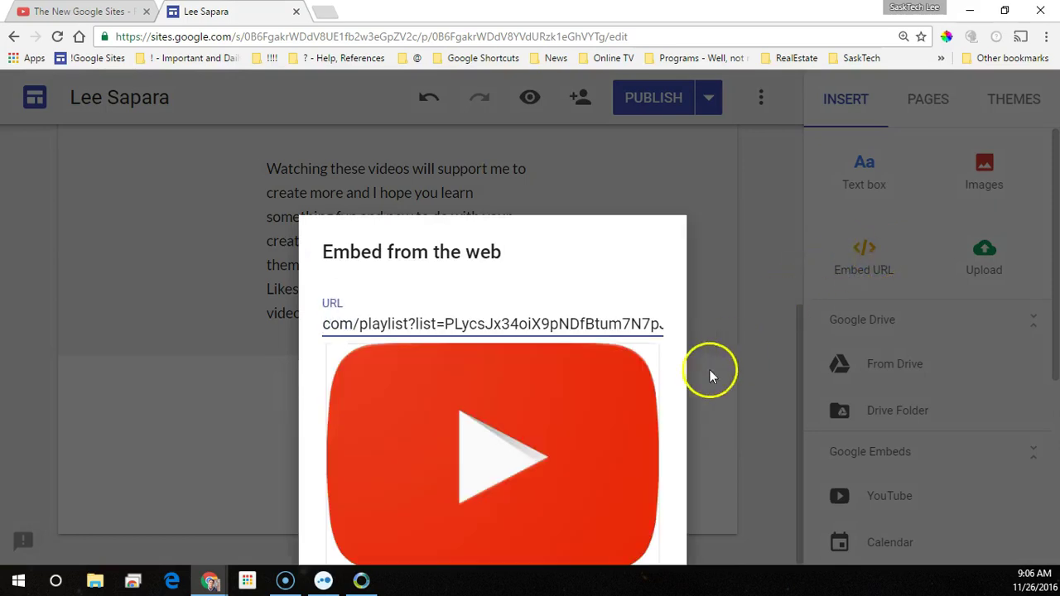
click(418, 247)
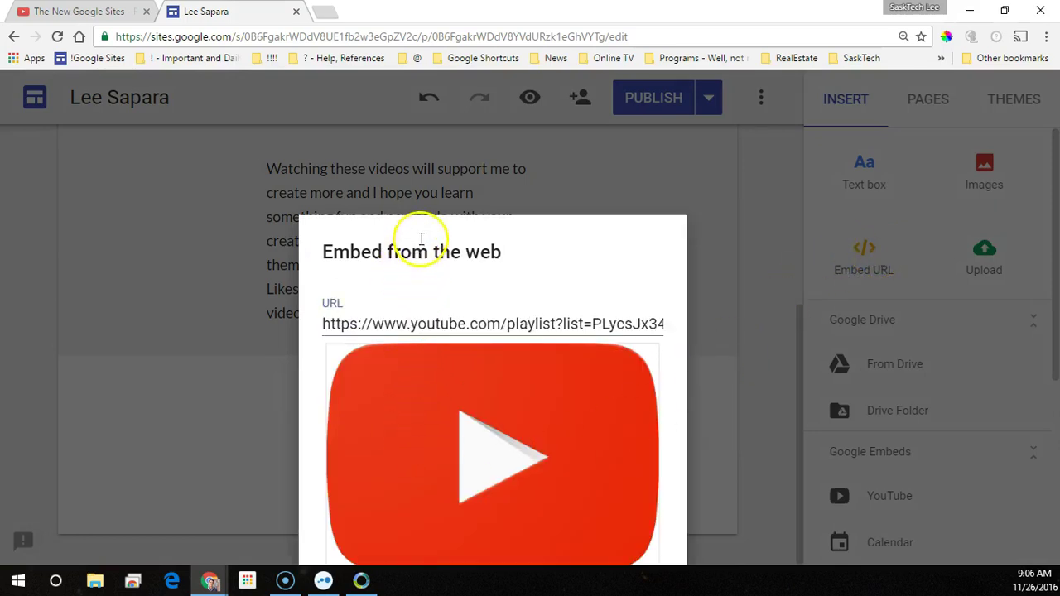
drag(421, 240, 452, 279)
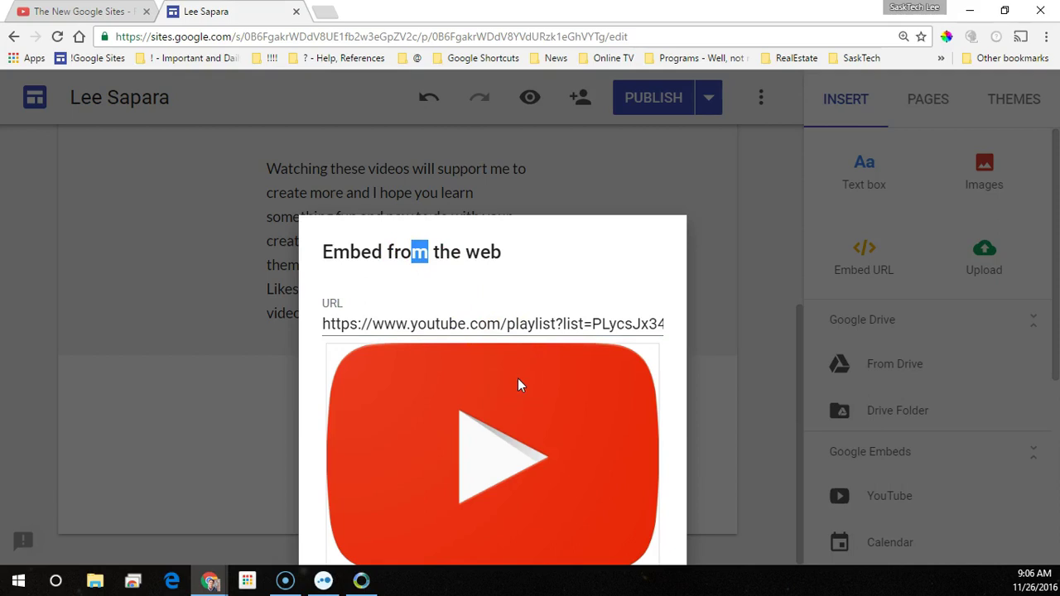
key(F11)
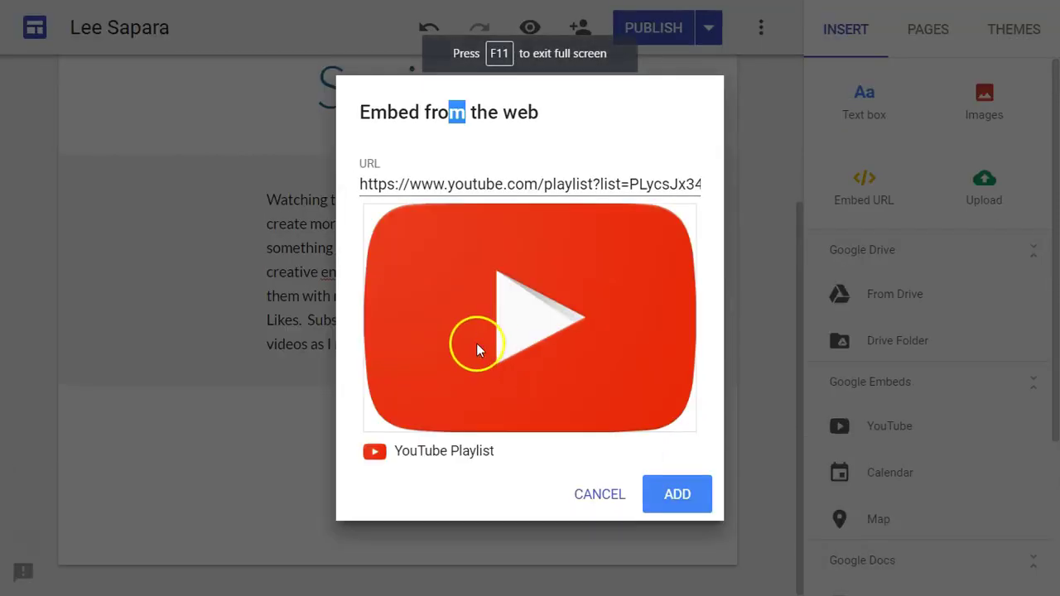
click(677, 500)
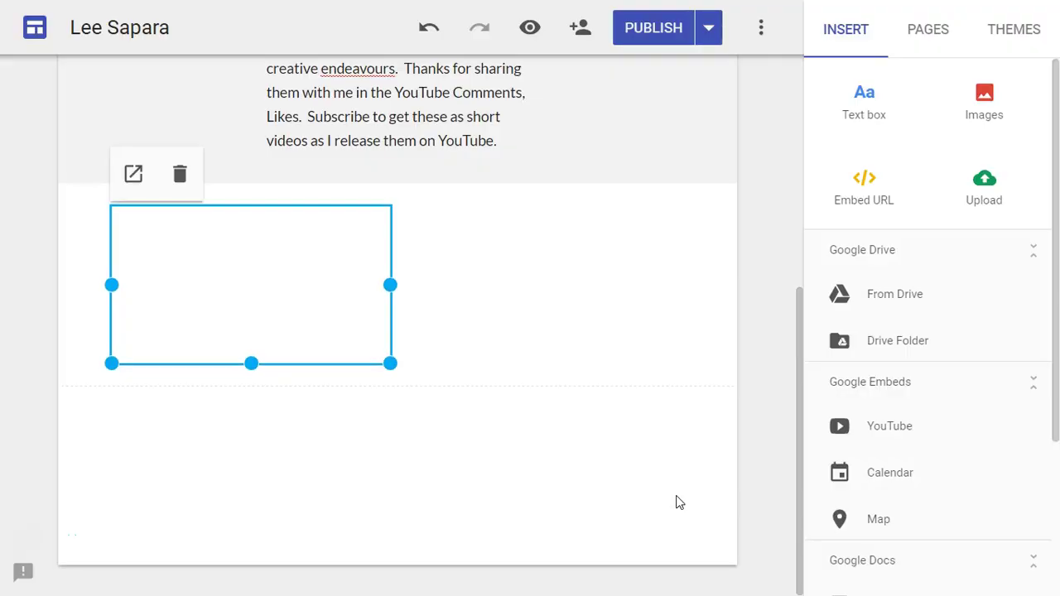
Step: Resize and reposition the playlist embed within its section, then publish the site
click(671, 497)
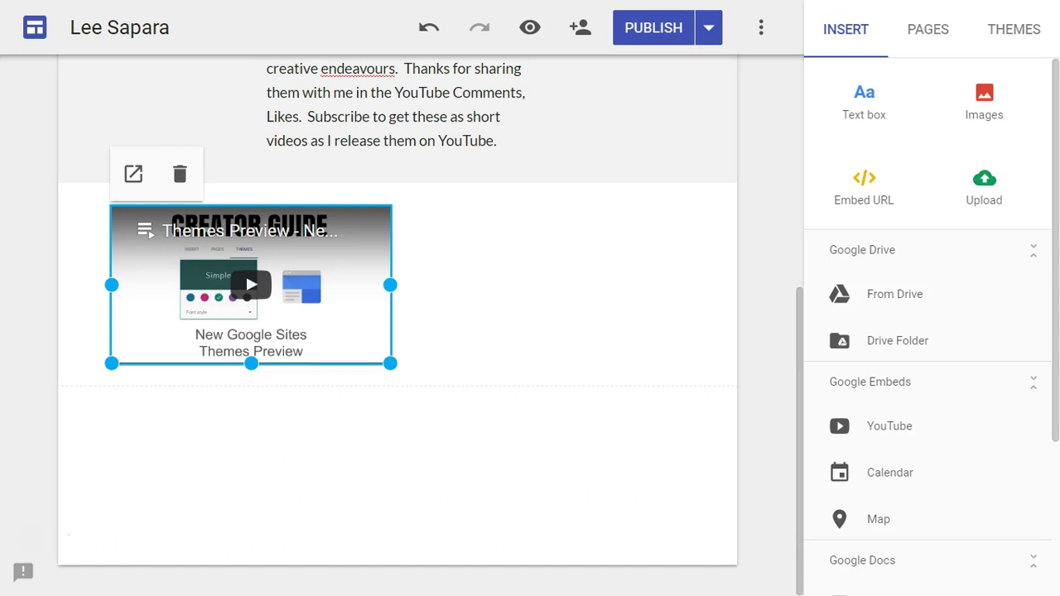
drag(389, 363, 237, 301)
click(446, 501)
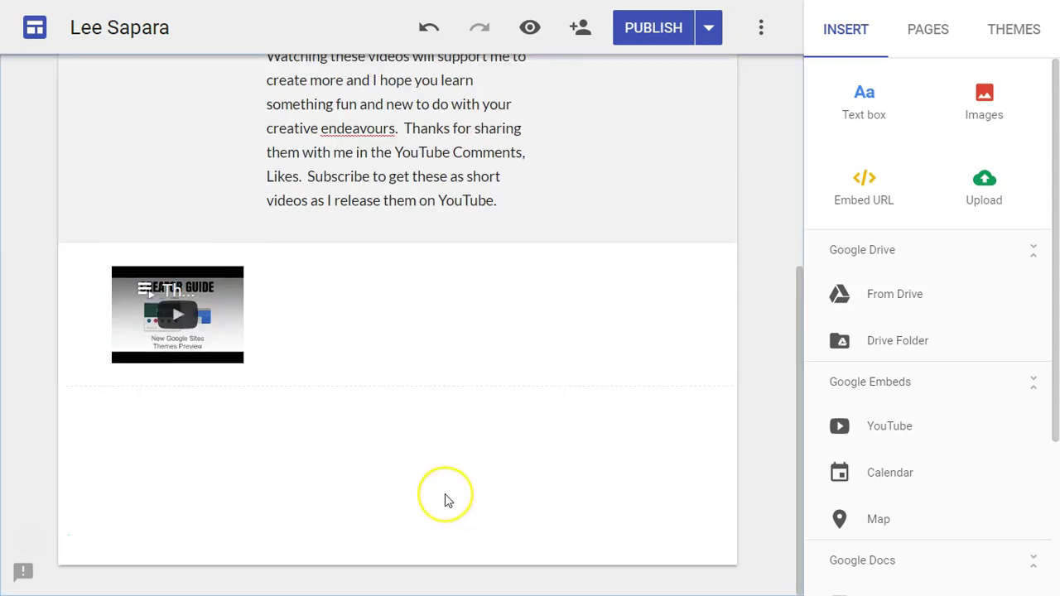
click(236, 356)
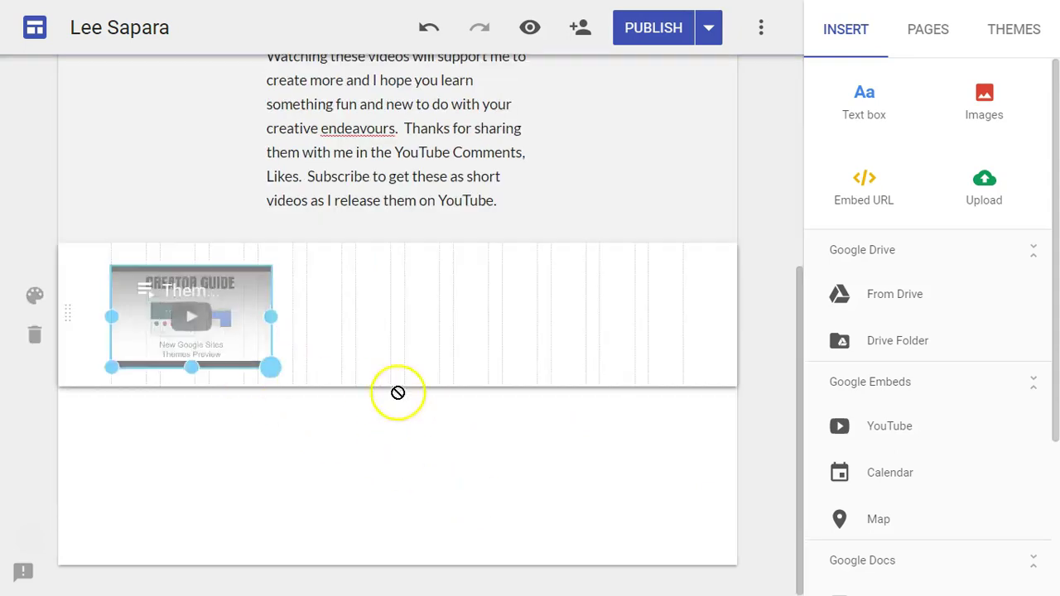
drag(243, 363, 381, 390)
drag(275, 398, 278, 465)
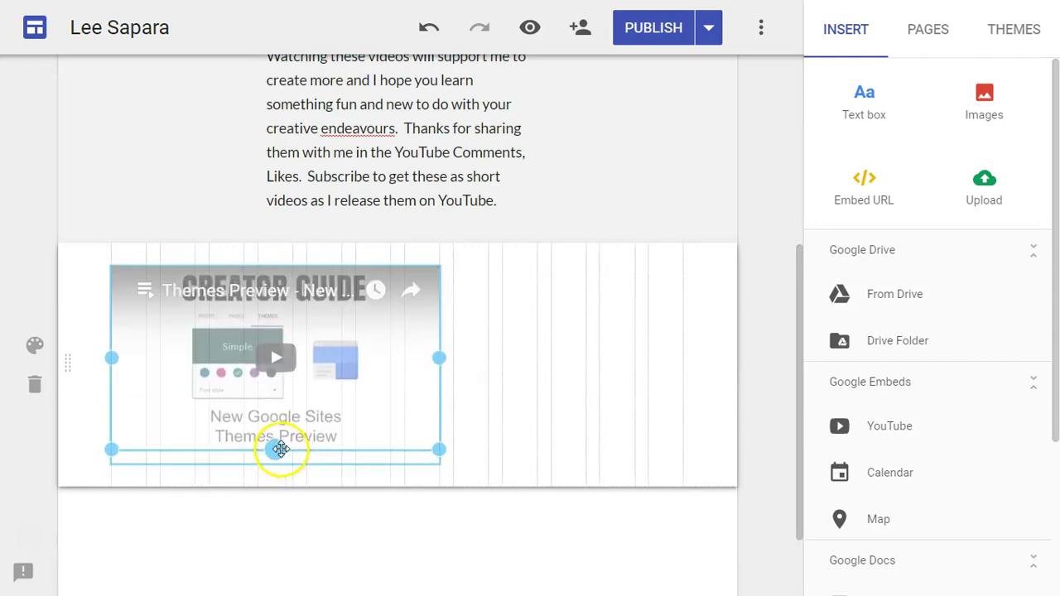
drag(280, 414, 397, 372)
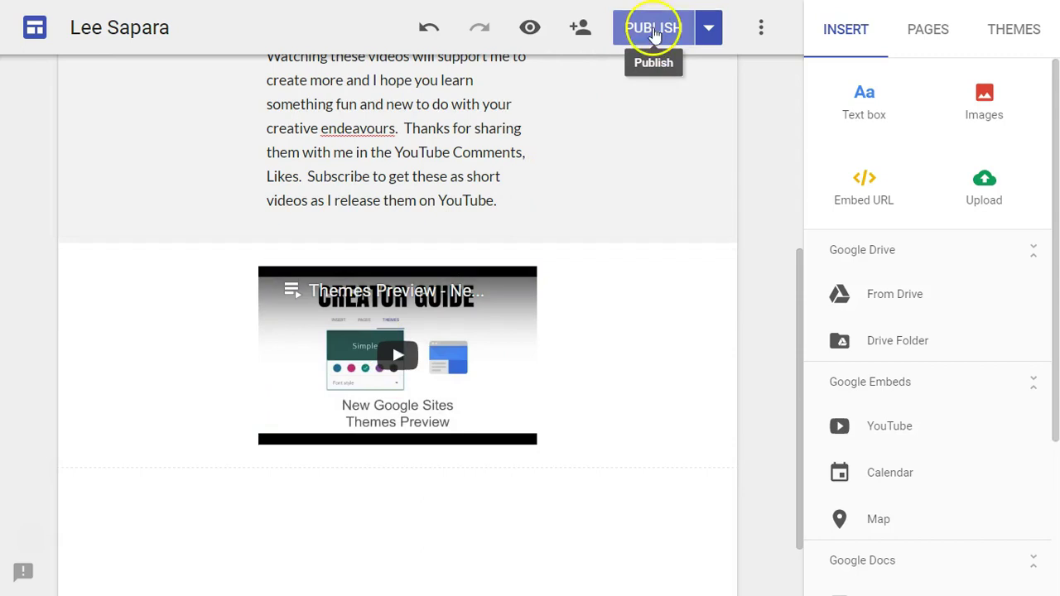
click(654, 29)
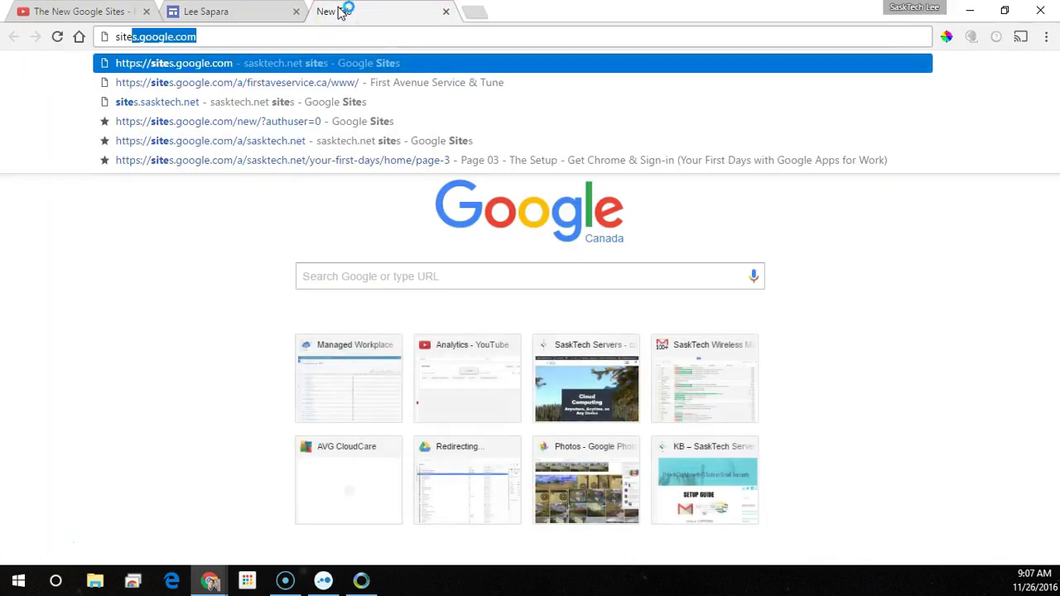
Step: Load sites.google.com/sasktech.net/leesapara in the new tab
key(End)
text(/w)
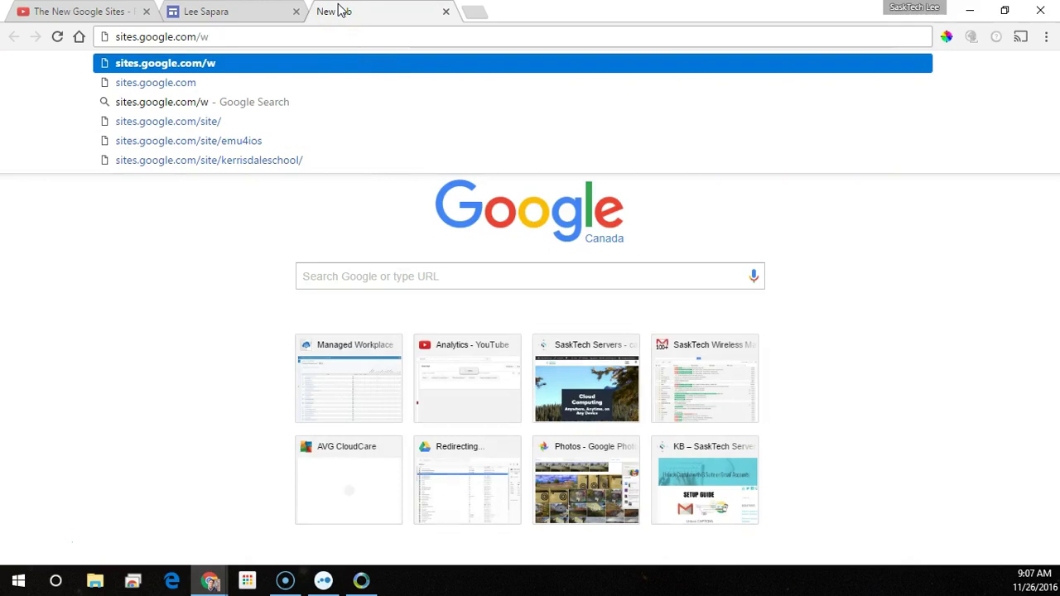
key(BackSpace)
text(sas)
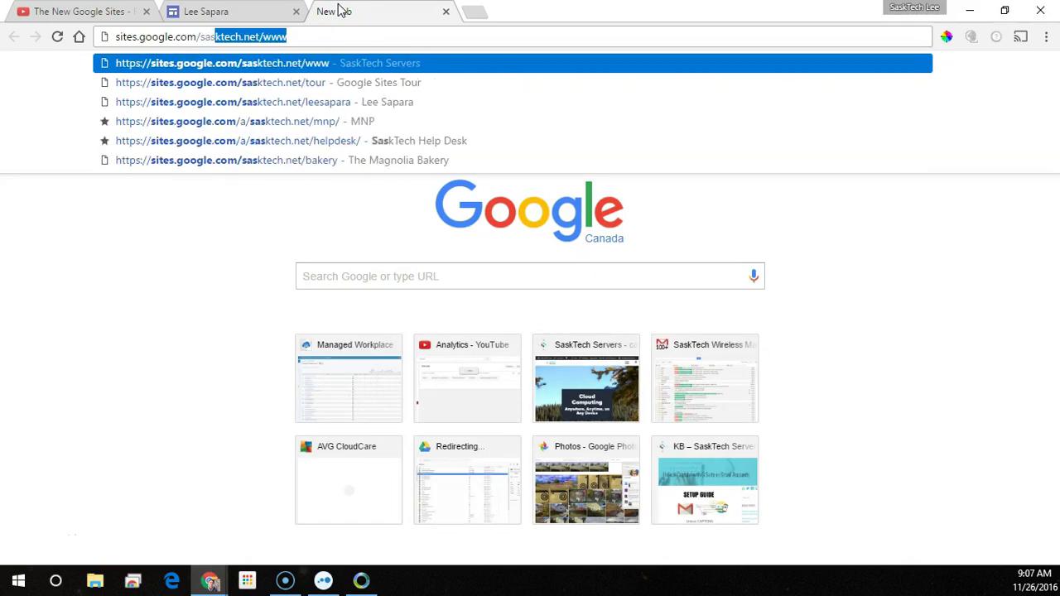
key(End)
key(BackSpace)
key(BackSpace)
key(BackSpace)
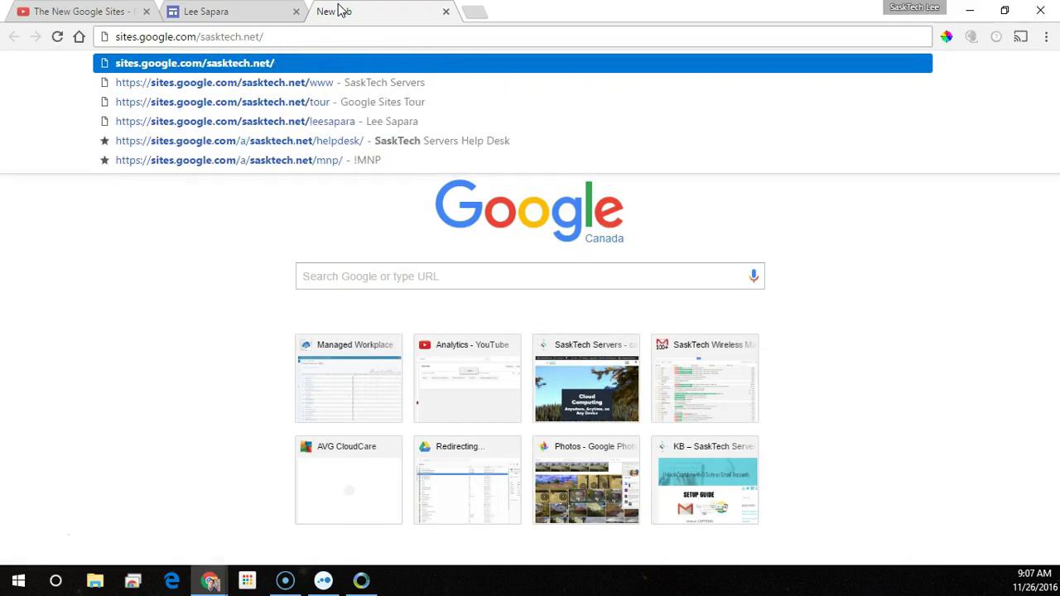
text(leesapara)
key(Return)
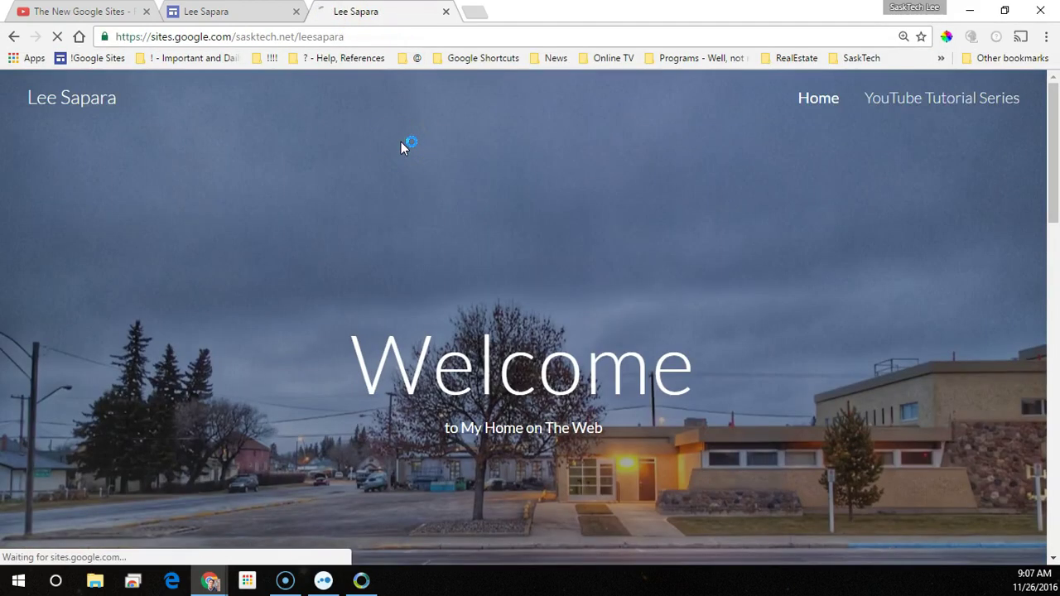
Step: Open the live YouTube Tutorial Series page and scroll down to the embedded playlist
click(949, 101)
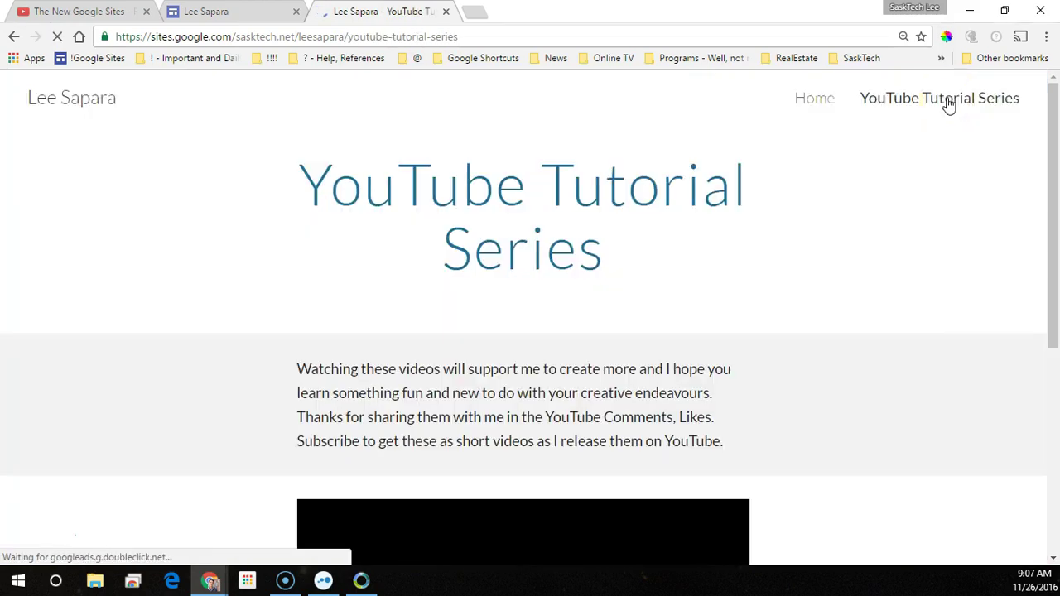
mouse_move(1055, 100)
mouse_down()
mouse_move(1041, 154)
mouse_move(1057, 309)
mouse_up()
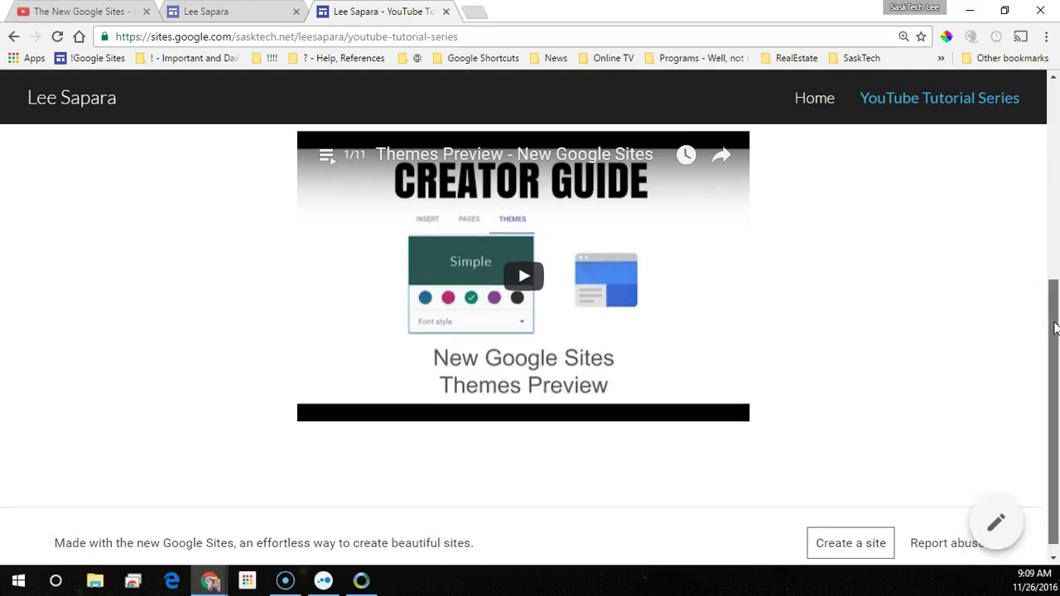
drag(1054, 328, 1055, 298)
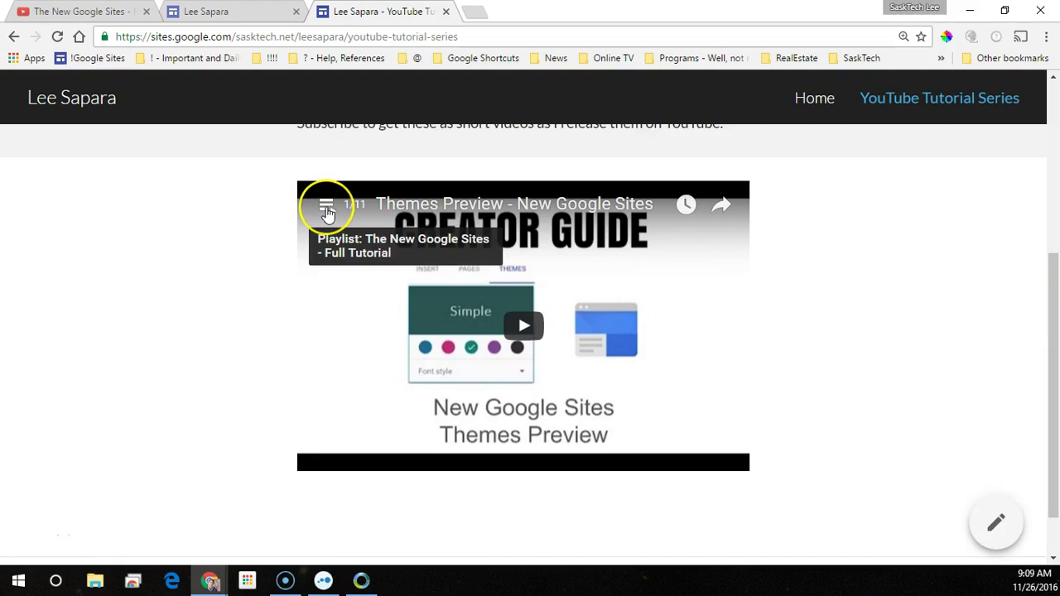
Step: Browse the playlist panel, then step back to video 8 and forward to the BONUS video
click(328, 211)
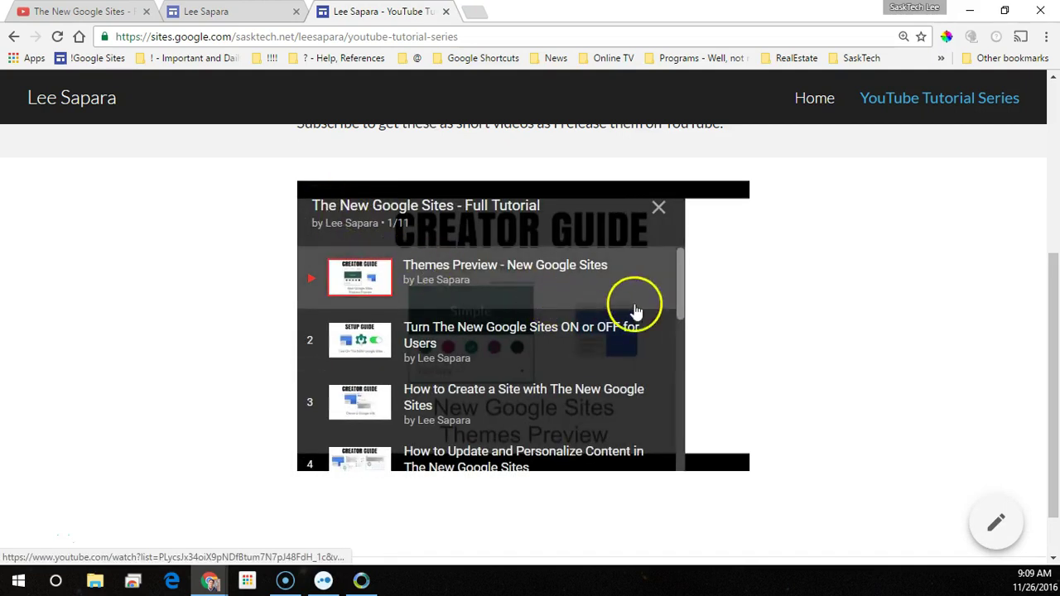
drag(685, 274, 680, 426)
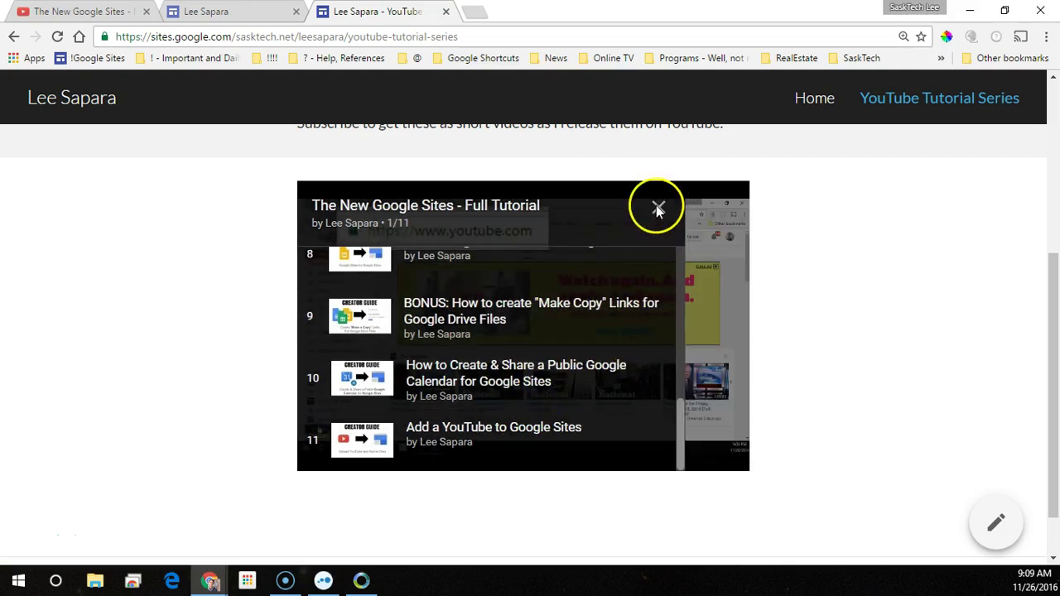
click(658, 209)
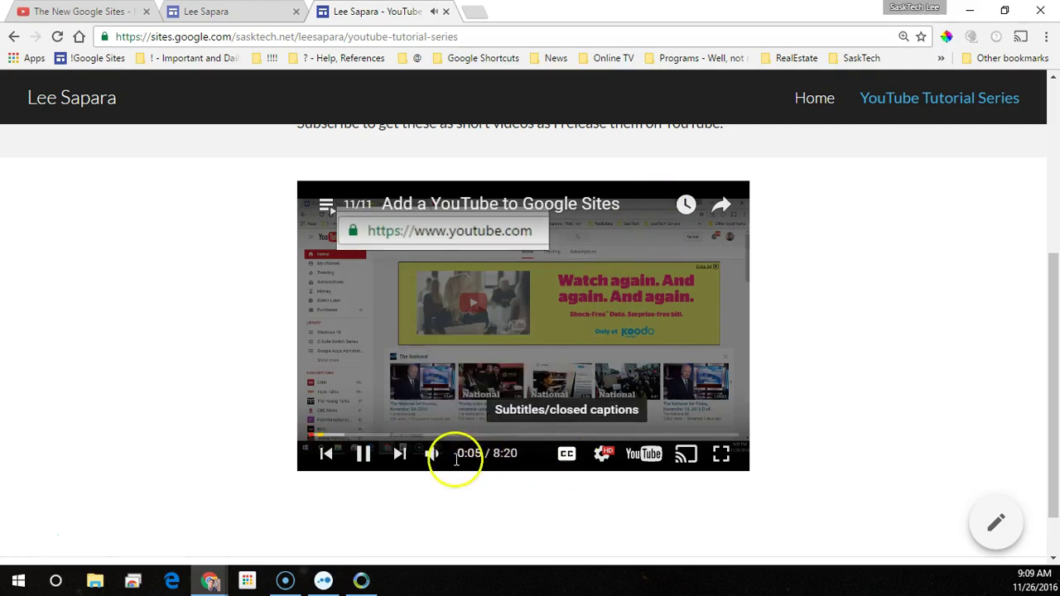
click(326, 454)
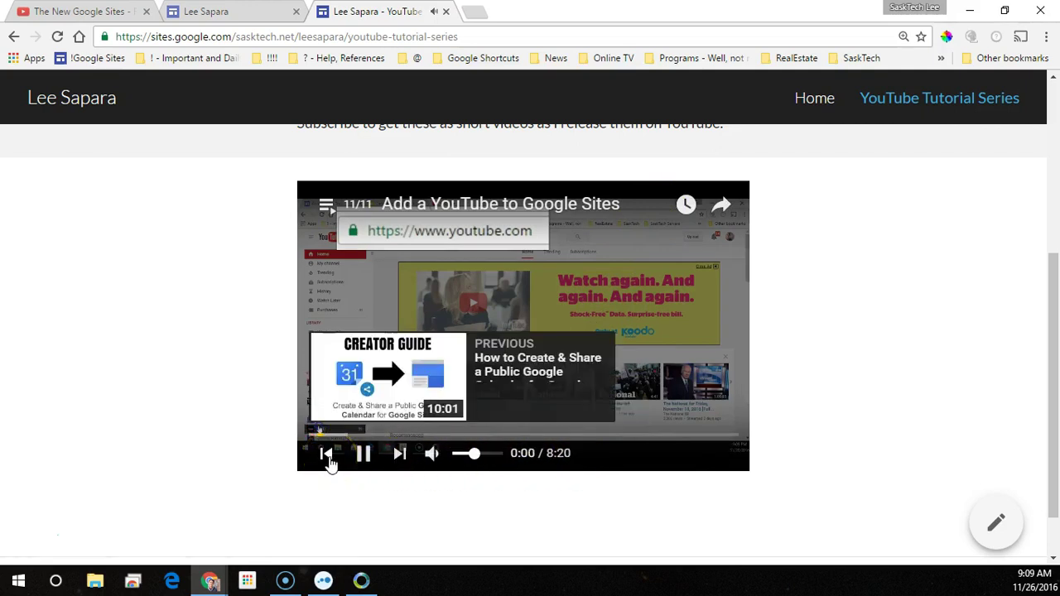
click(326, 454)
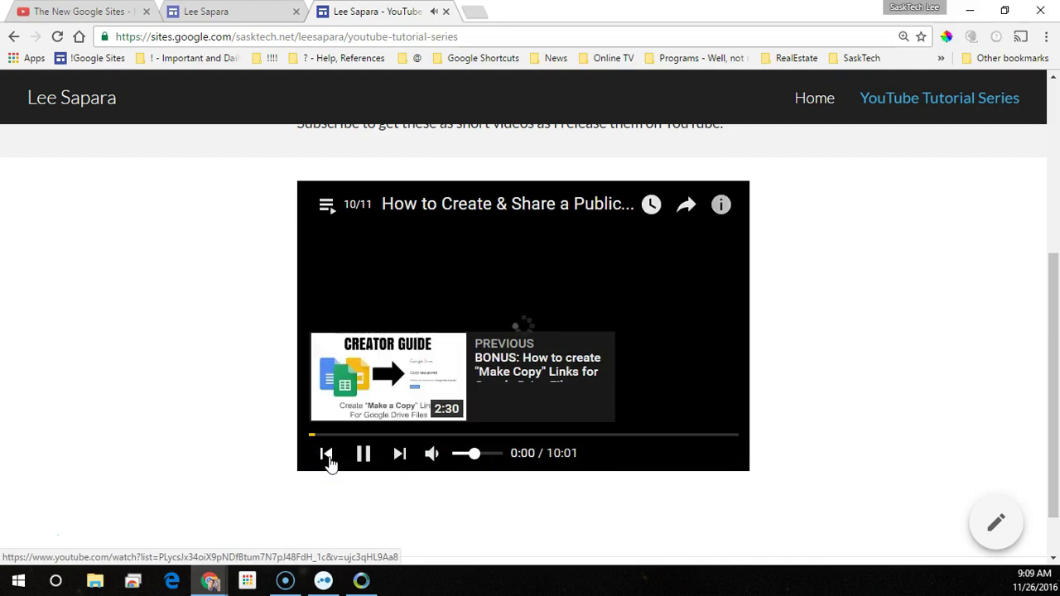
click(326, 454)
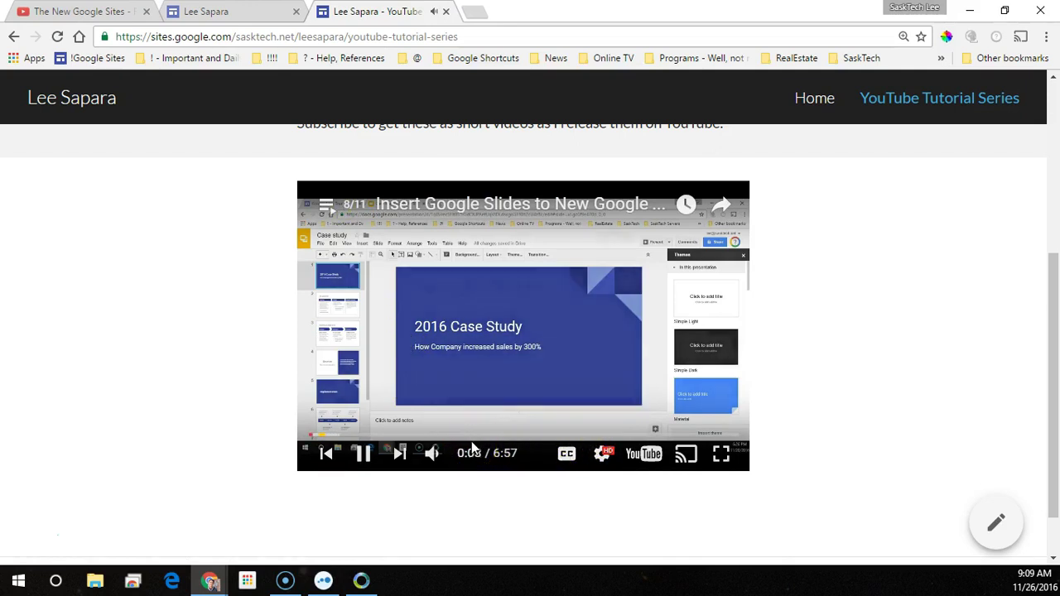
click(399, 453)
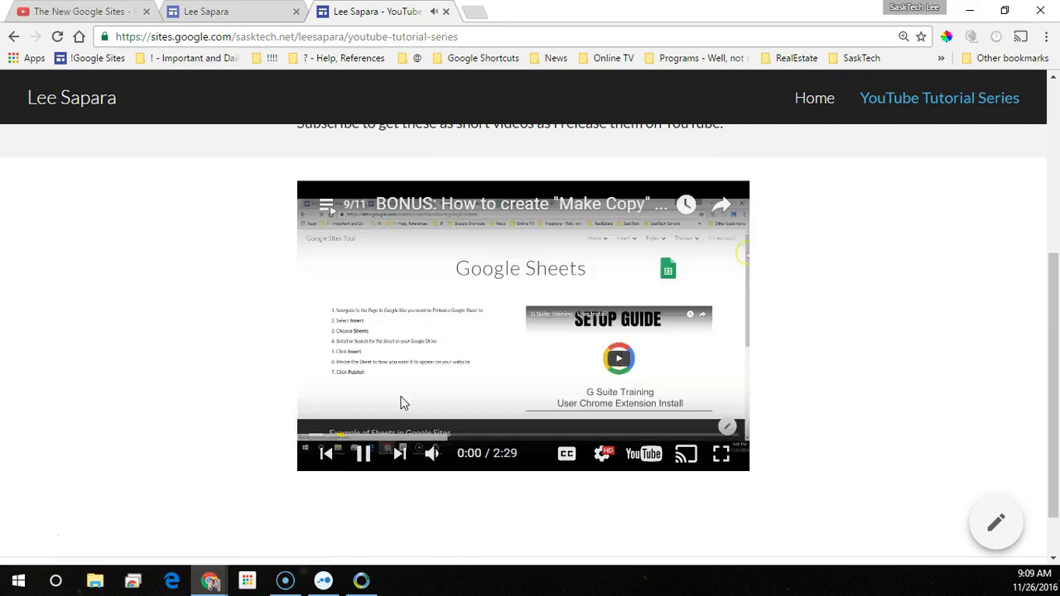
Step: Toggle closed captions on and off, then bring up the video's playback settings
click(566, 455)
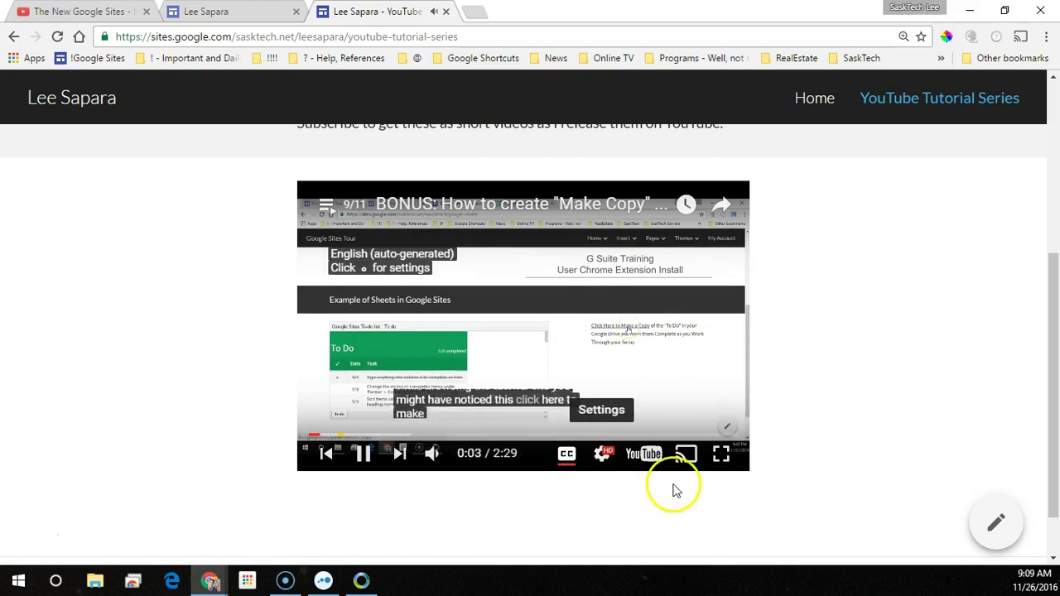
mouse_move(604, 454)
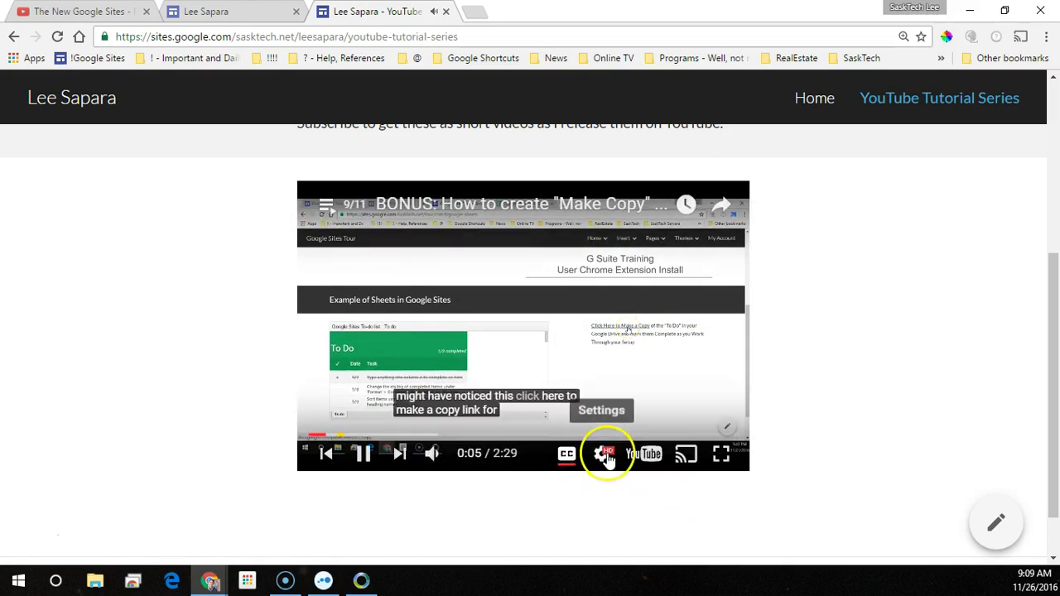
click(562, 456)
click(611, 462)
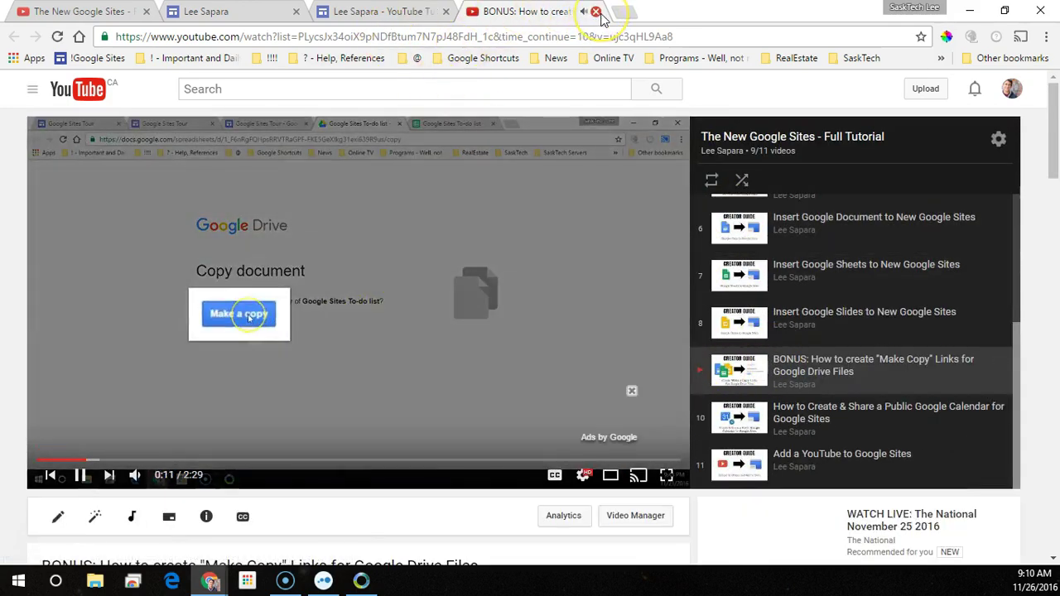
Step: Close the YouTube tab and cast the embedded BONUS video to Record Player, playing
click(596, 11)
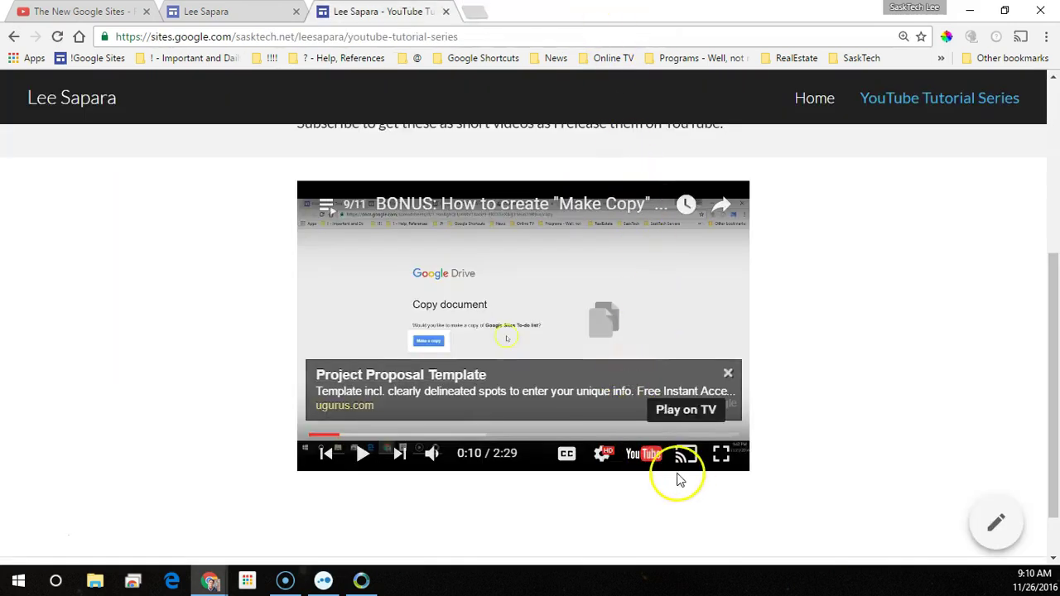
click(718, 452)
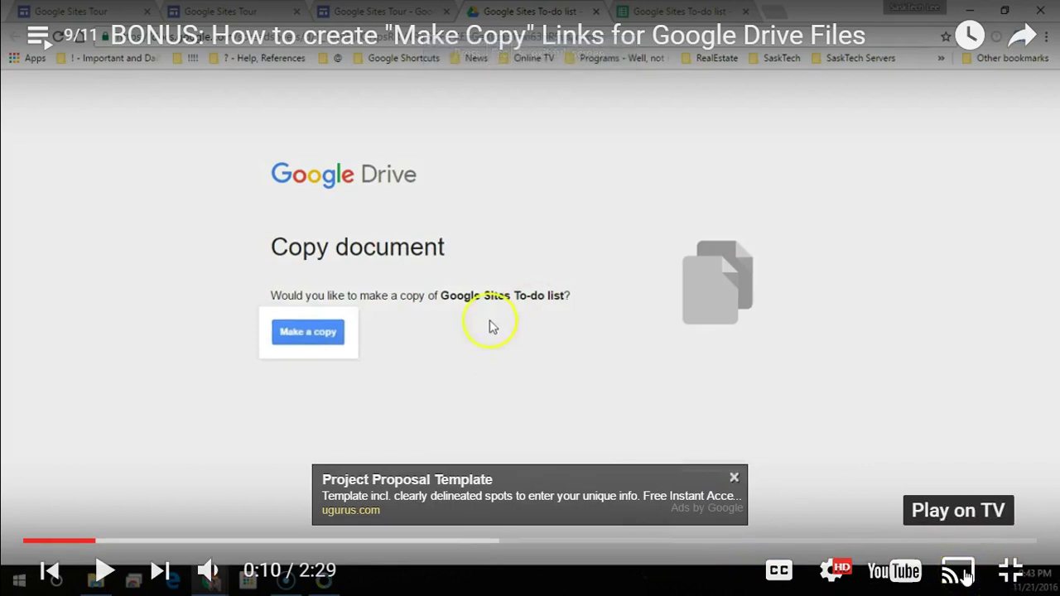
click(966, 575)
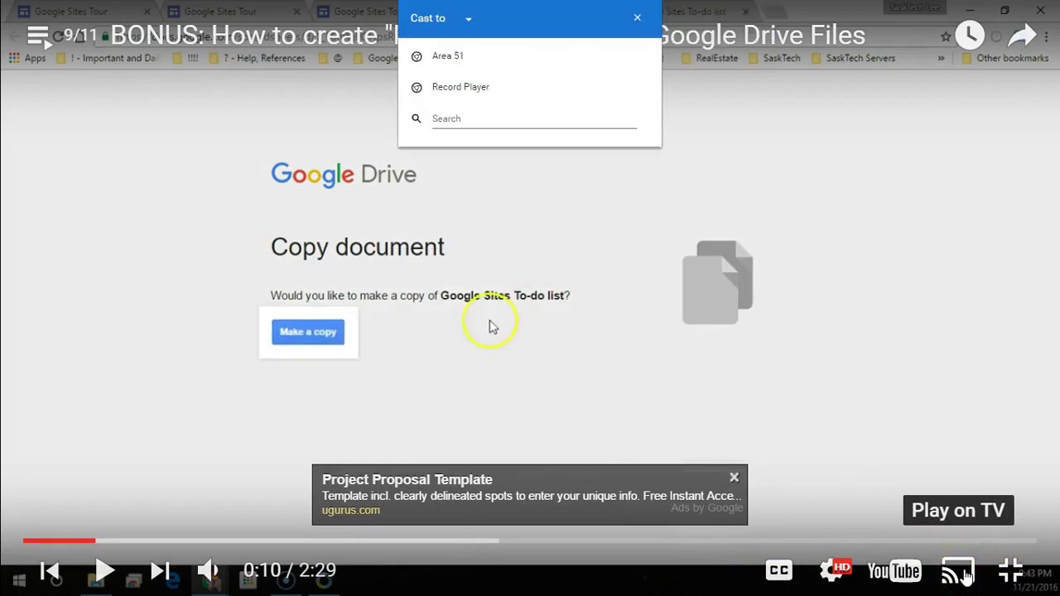
click(492, 93)
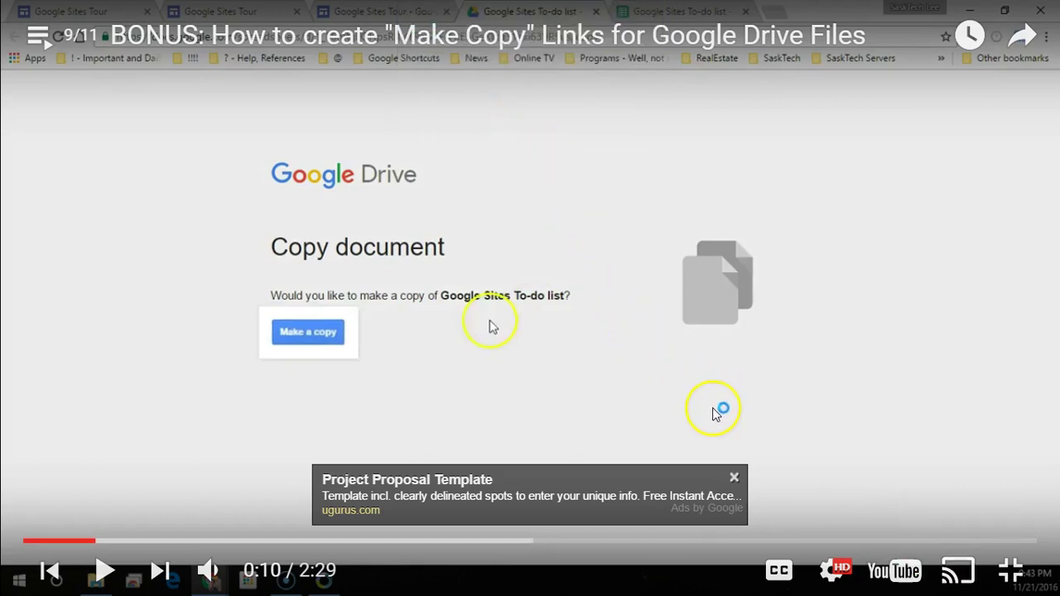
click(101, 570)
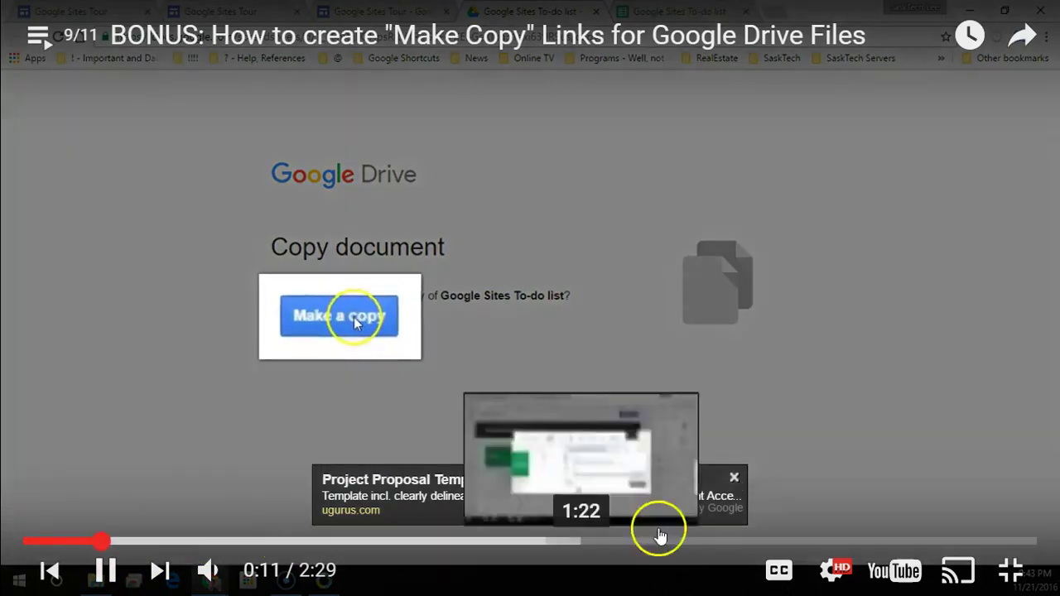
click(1012, 570)
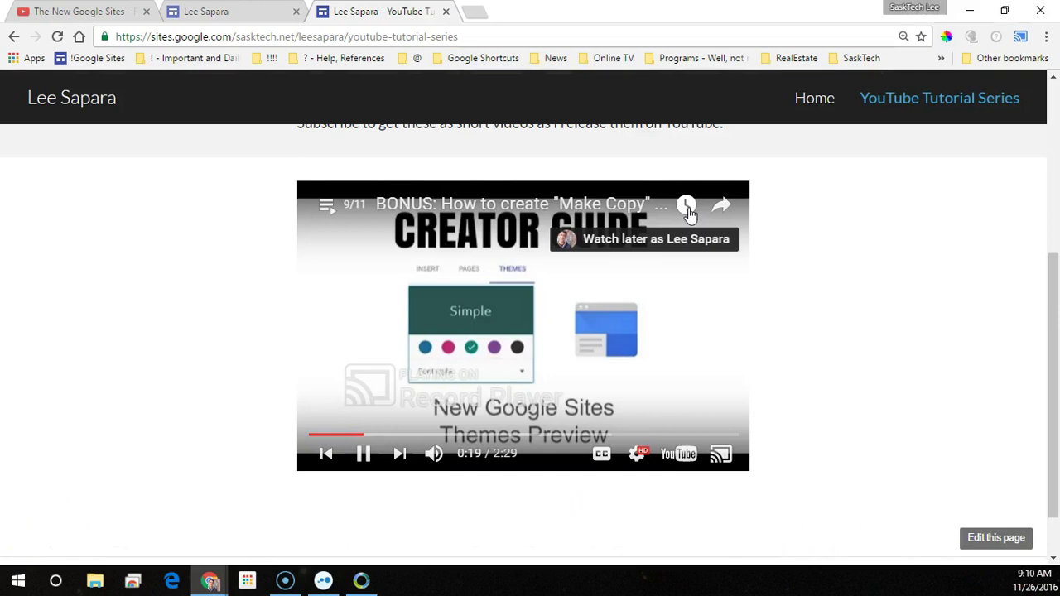
Step: Save the BONUS video to Watch later and show its youtu.be share link with playlist
click(690, 215)
click(729, 209)
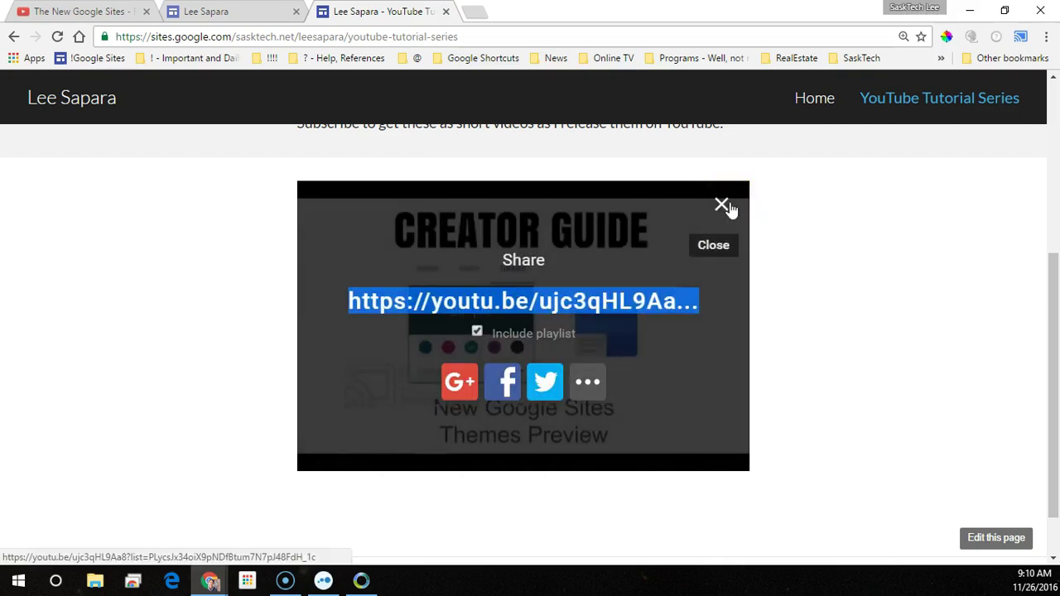